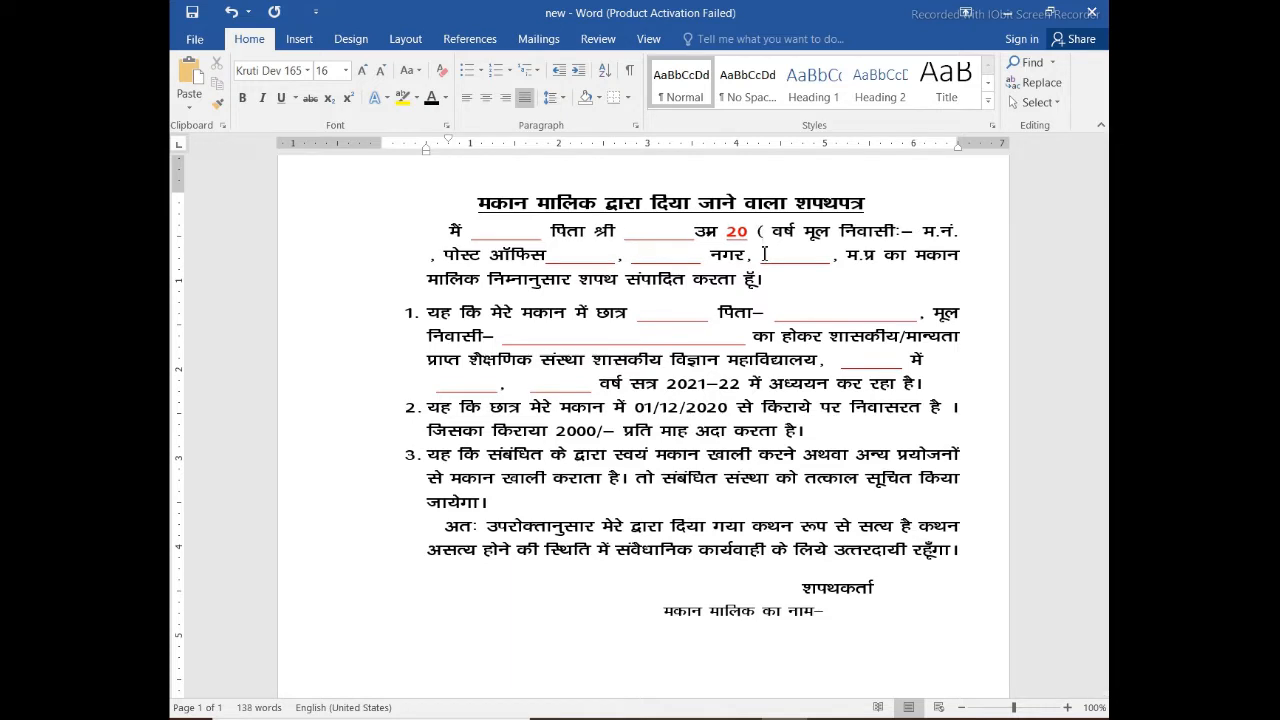
Add (बीस) after the age 20 and (दो हजार इक्कीस डेश बाईस) after the session 2021–22
{"action": "type", "text": ")"}
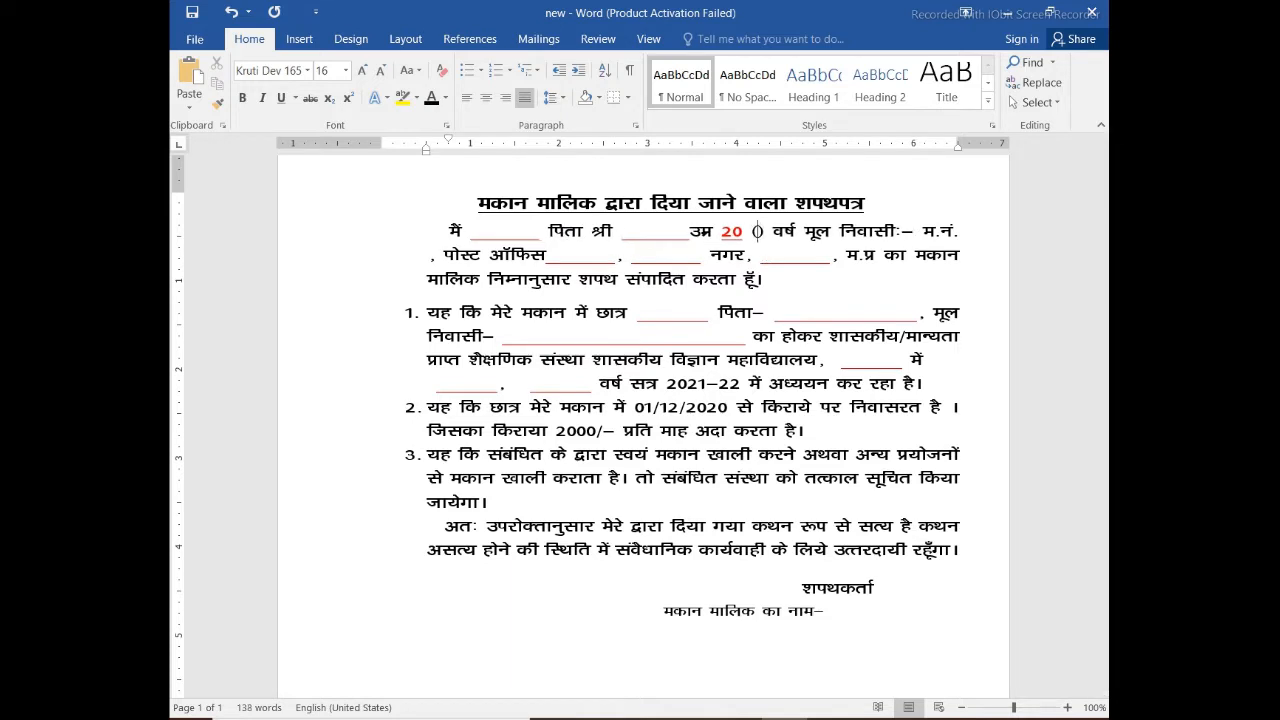
{"action": "type", "text": "बीस"}
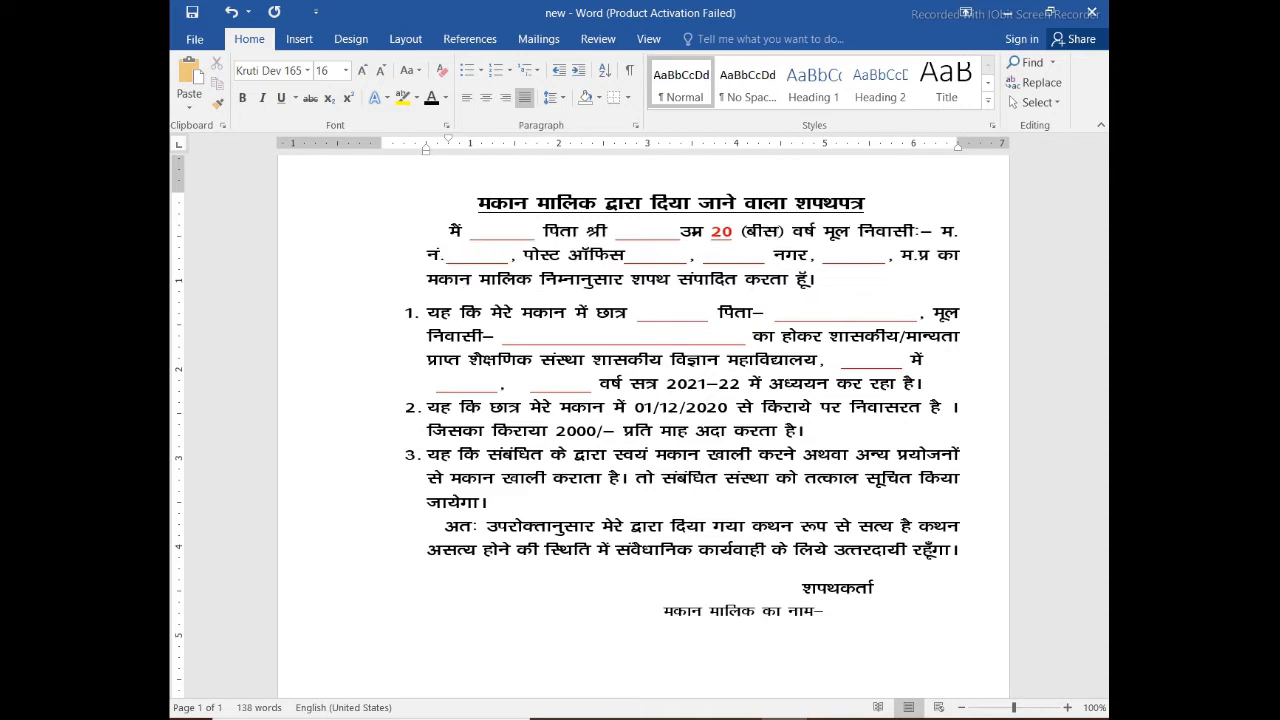
{"action": "left_click", "coordinate": [744, 383]}
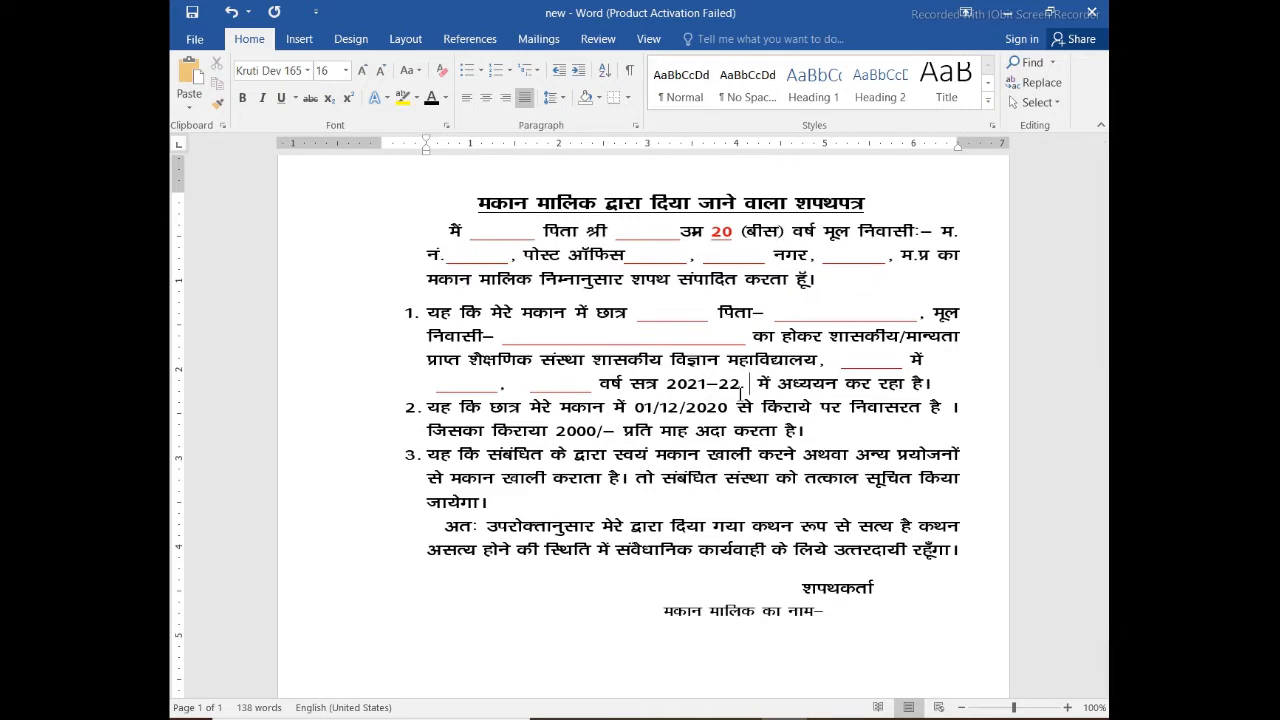
{"action": "type", "text": "("}
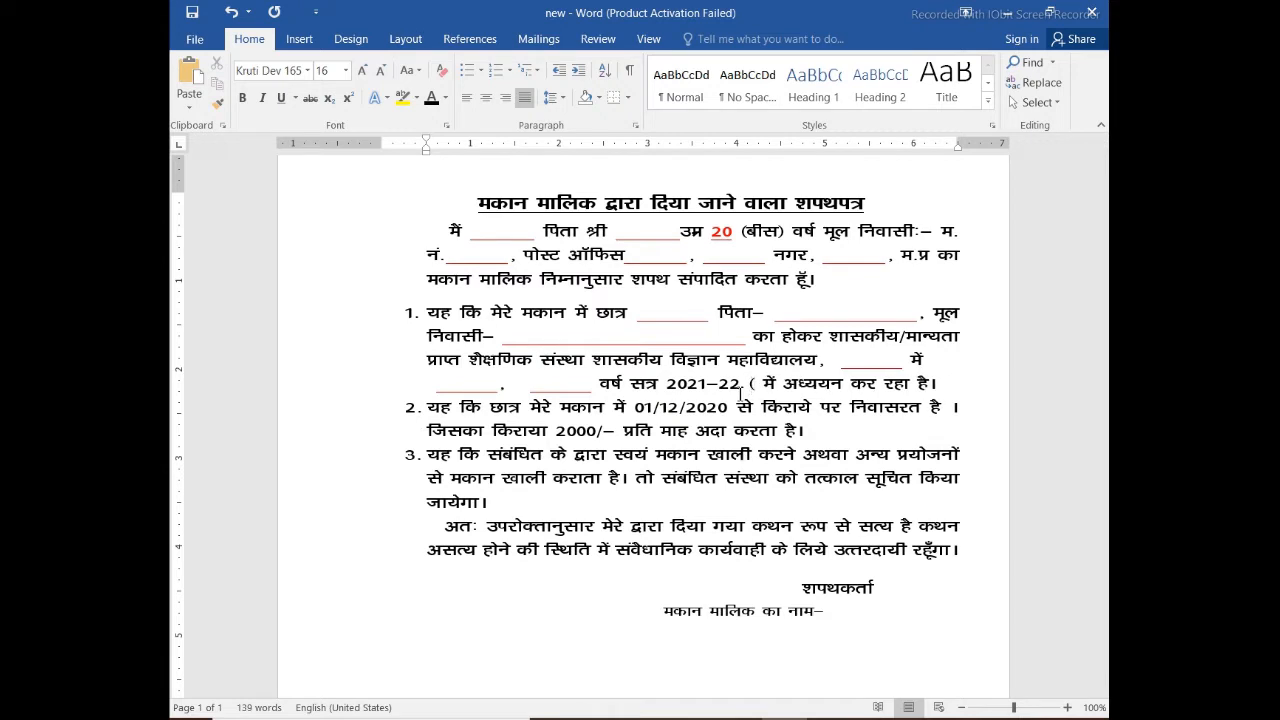
{"action": "type", "text": ")"}
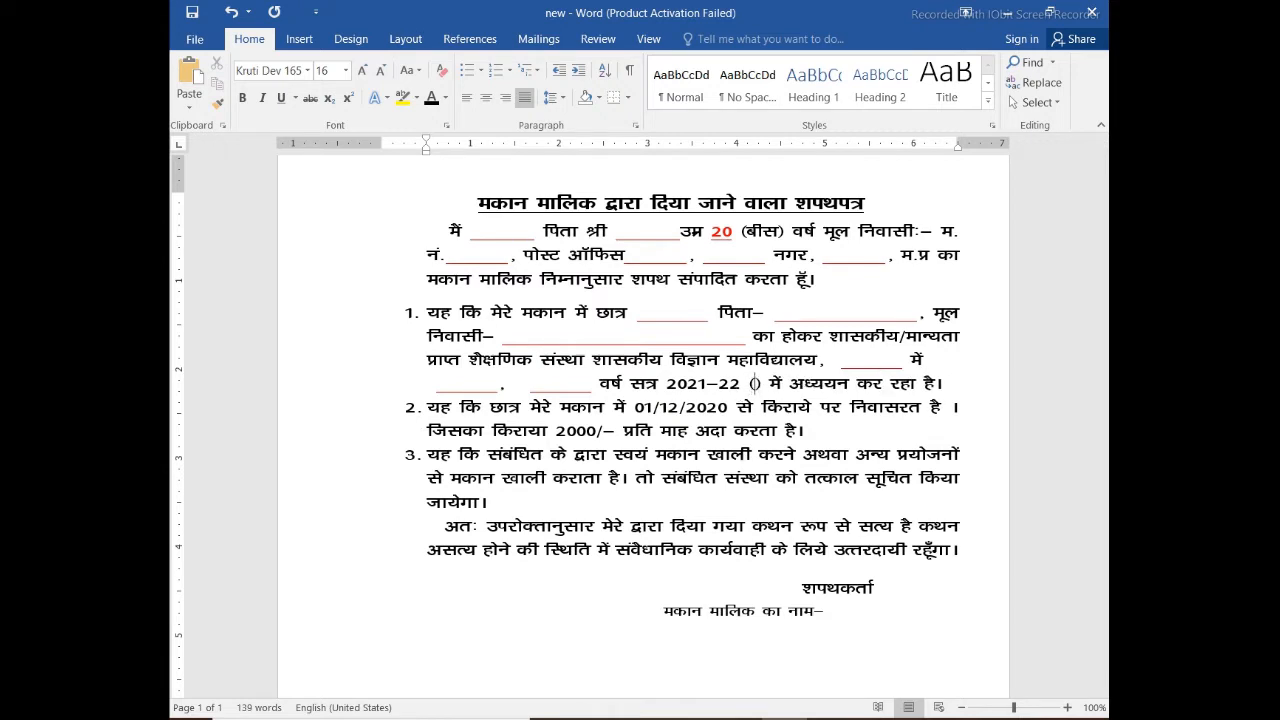
{"action": "type", "text": "दो हजार "}
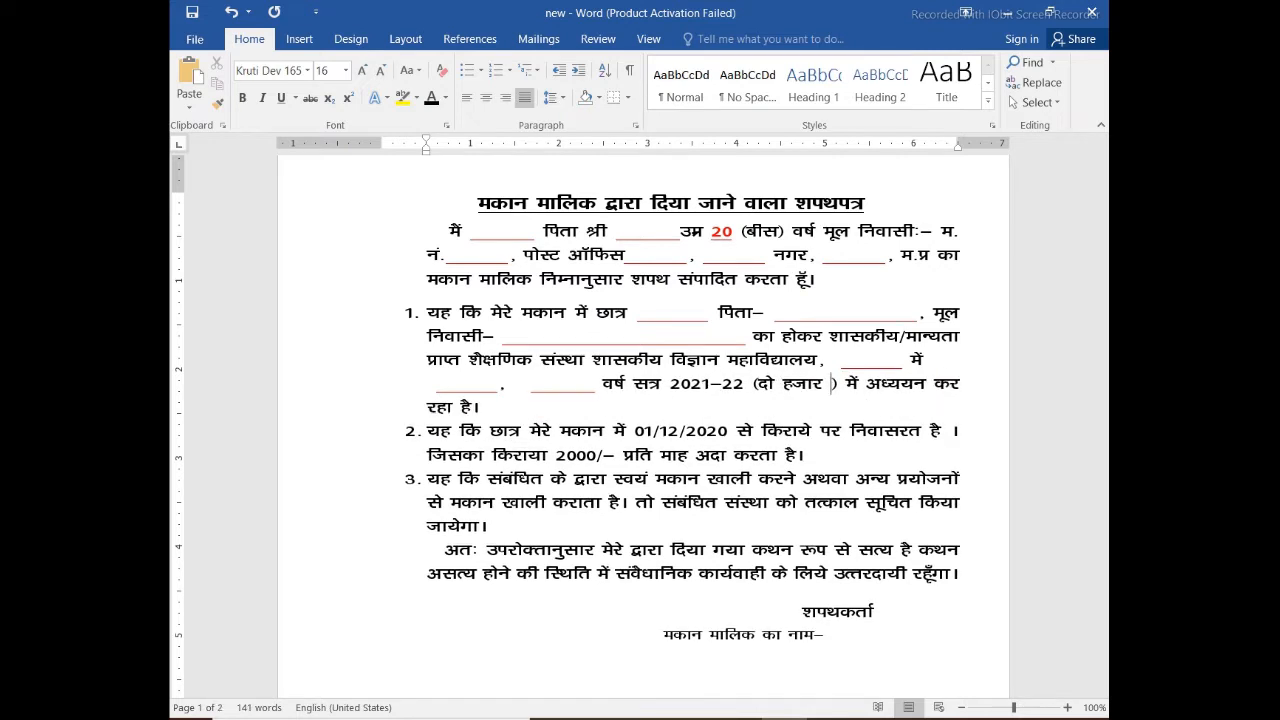
{"action": "type", "text": "इक्कीस"}
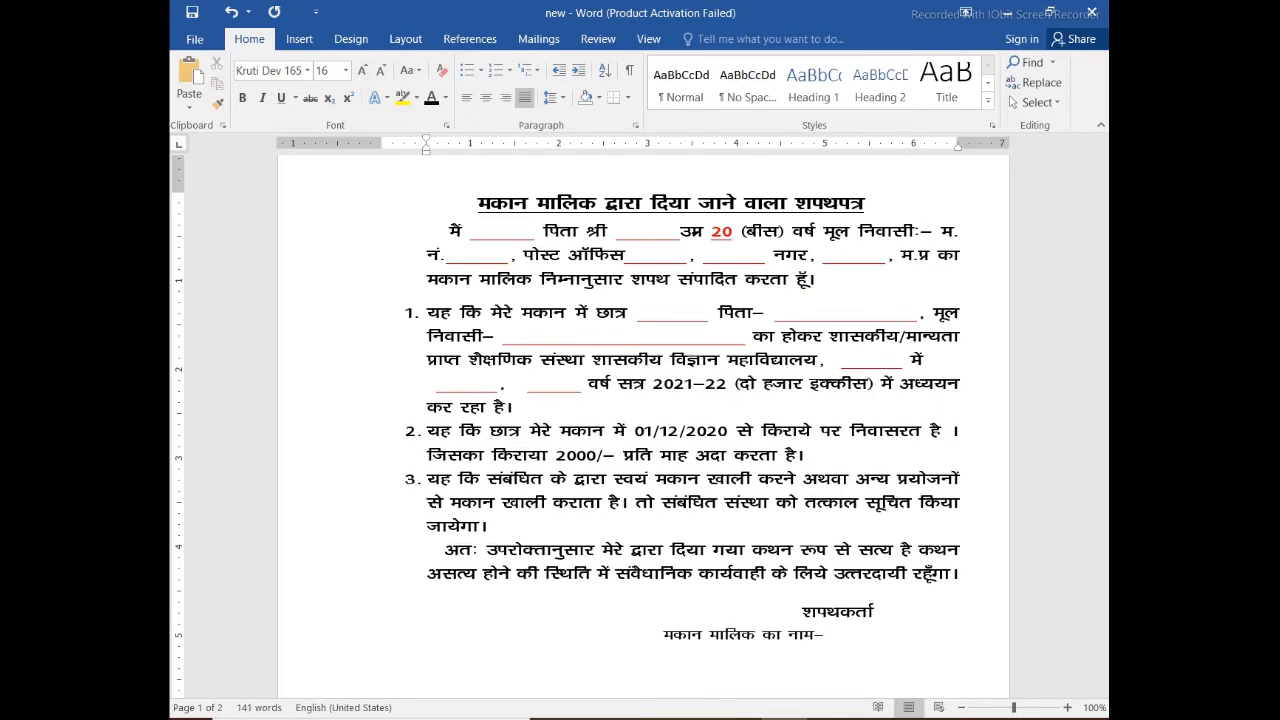
{"action": "type", "text": " डेश बाइ"}
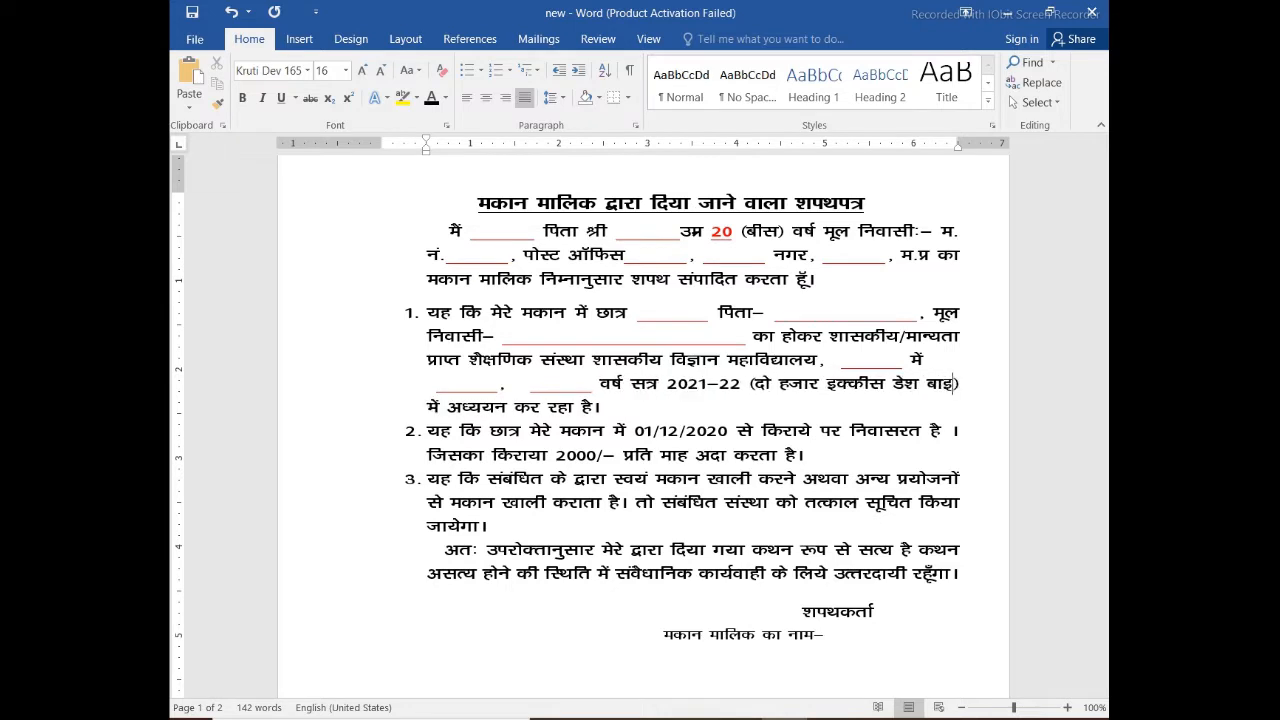
{"action": "type", "text": "ईस"}
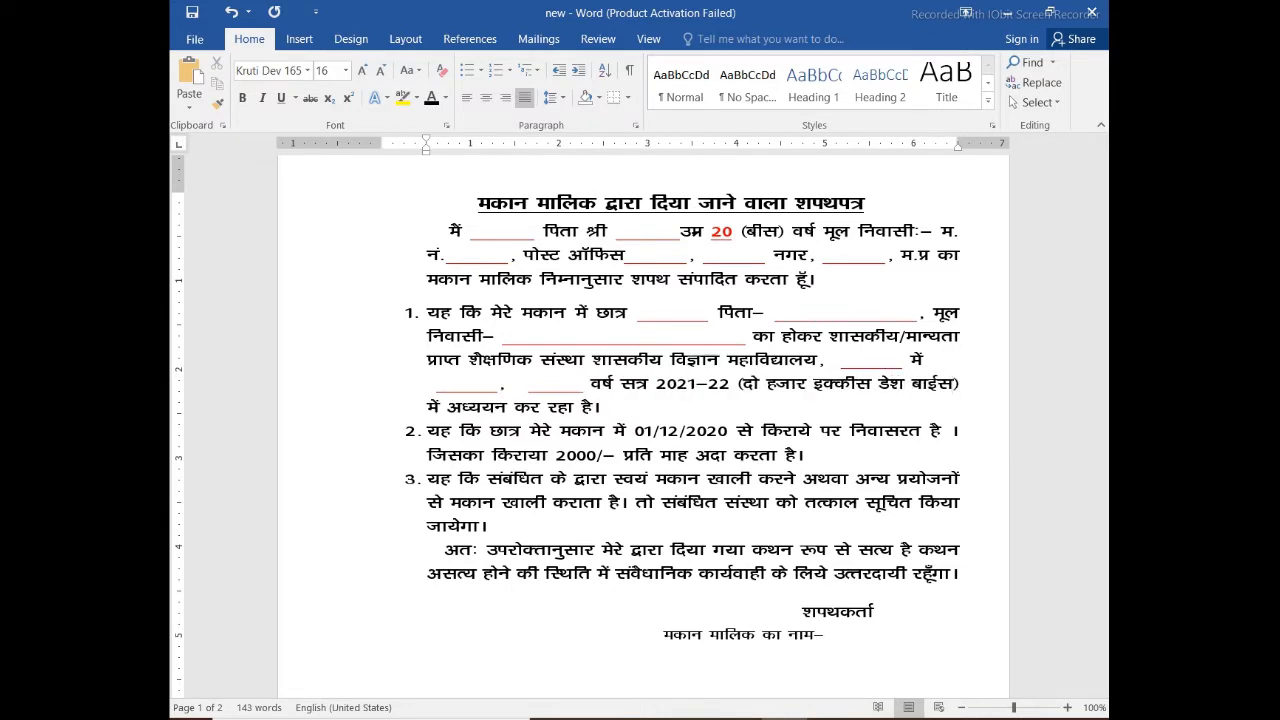
{"action": "left_click", "coordinate": [742, 388]}
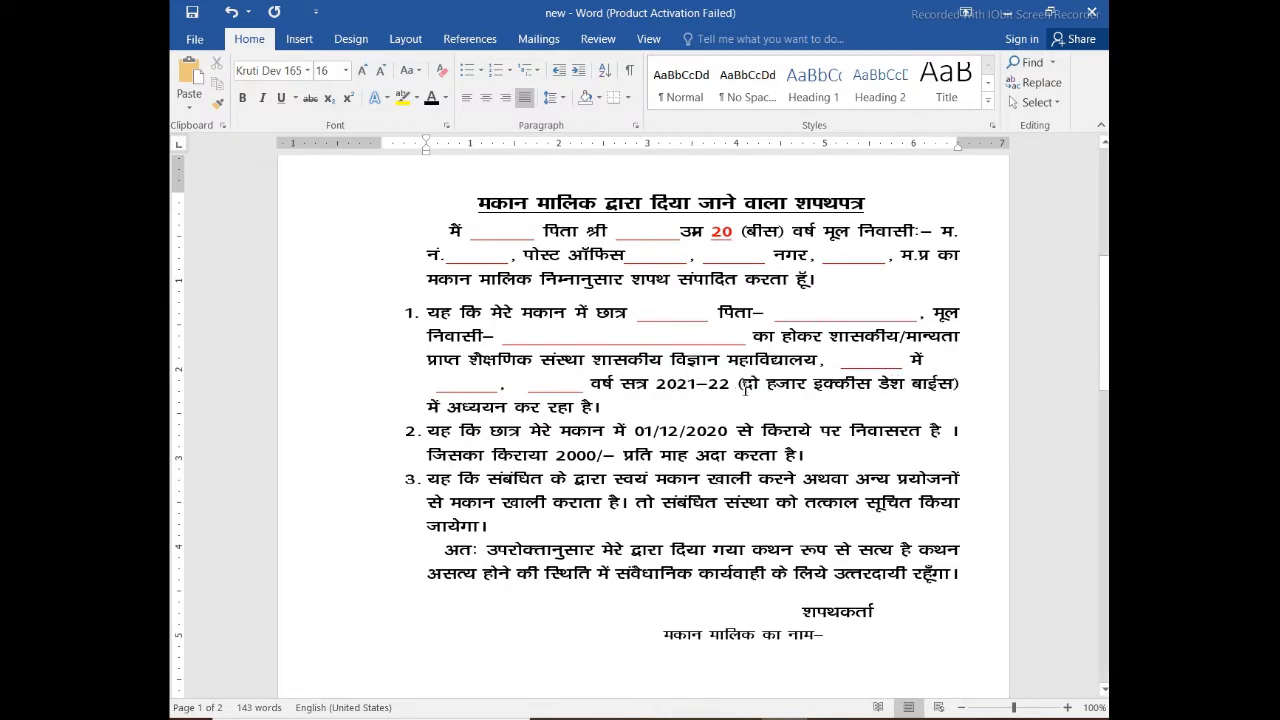
{"action": "left_click", "coordinate": [737, 430]}
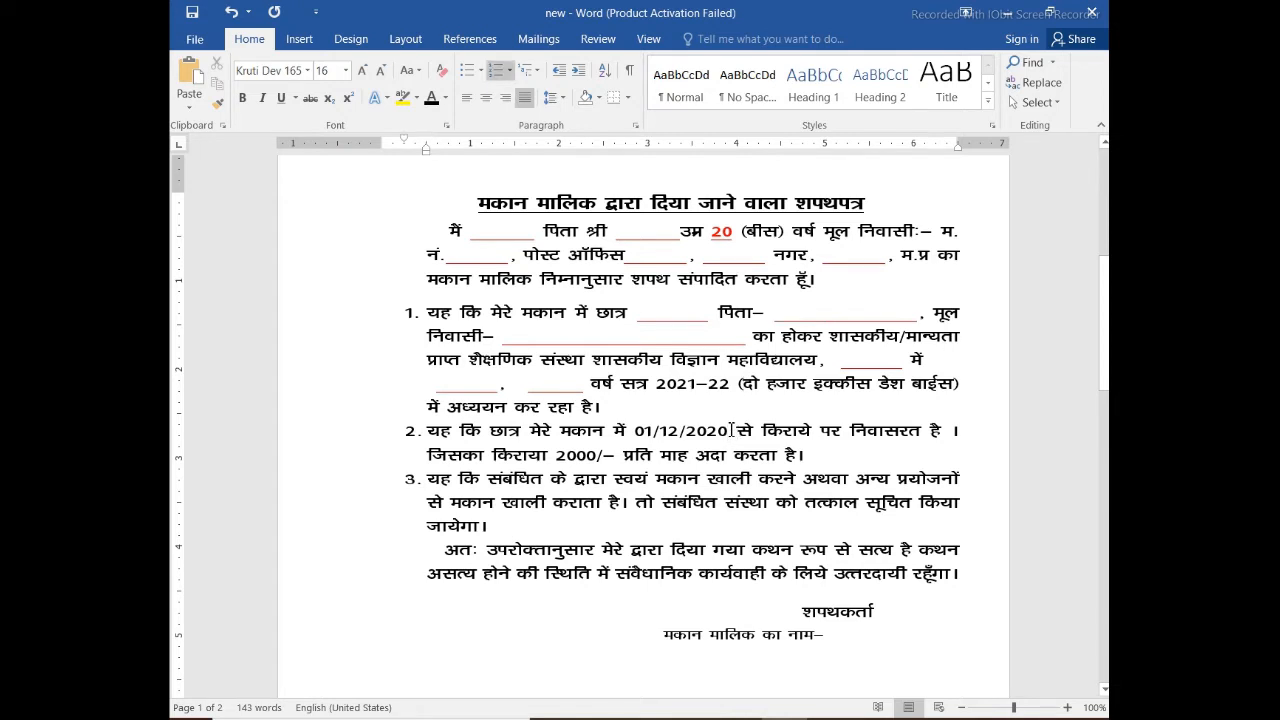
Remove the bracketed words after the session 2021–22 and after the age 20
{"action": "key", "text": "ctrl+z"}
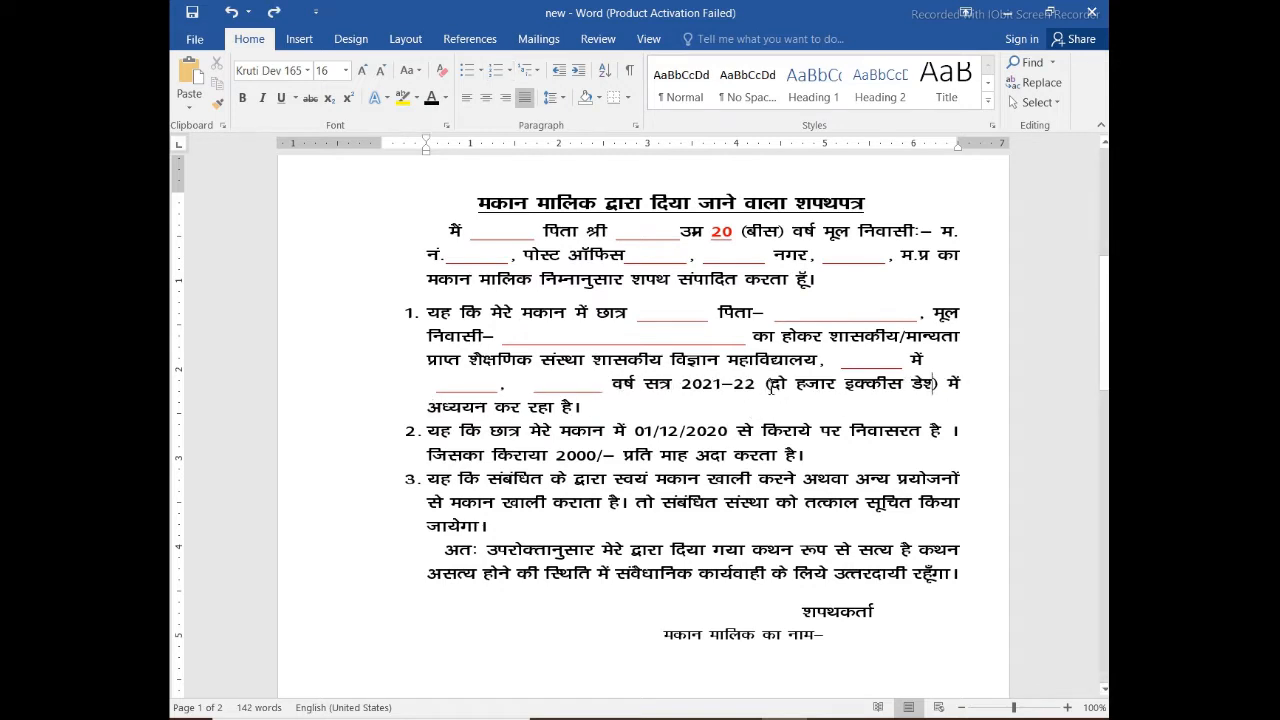
{"action": "left_click_drag", "start_coordinate": [766, 383], "coordinate": [936, 383]}
{"action": "key", "text": "BackSpace"}
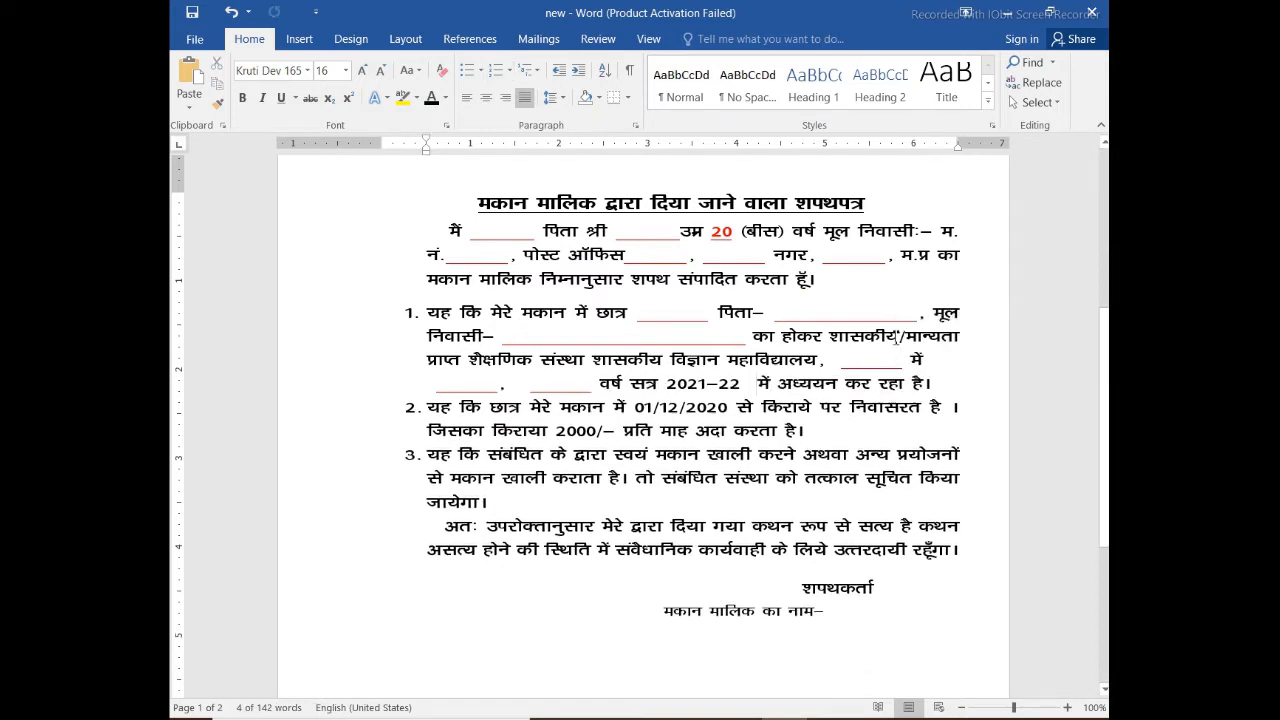
{"action": "left_click_drag", "start_coordinate": [789, 232], "coordinate": [740, 232]}
{"action": "key", "text": "BackSpace"}
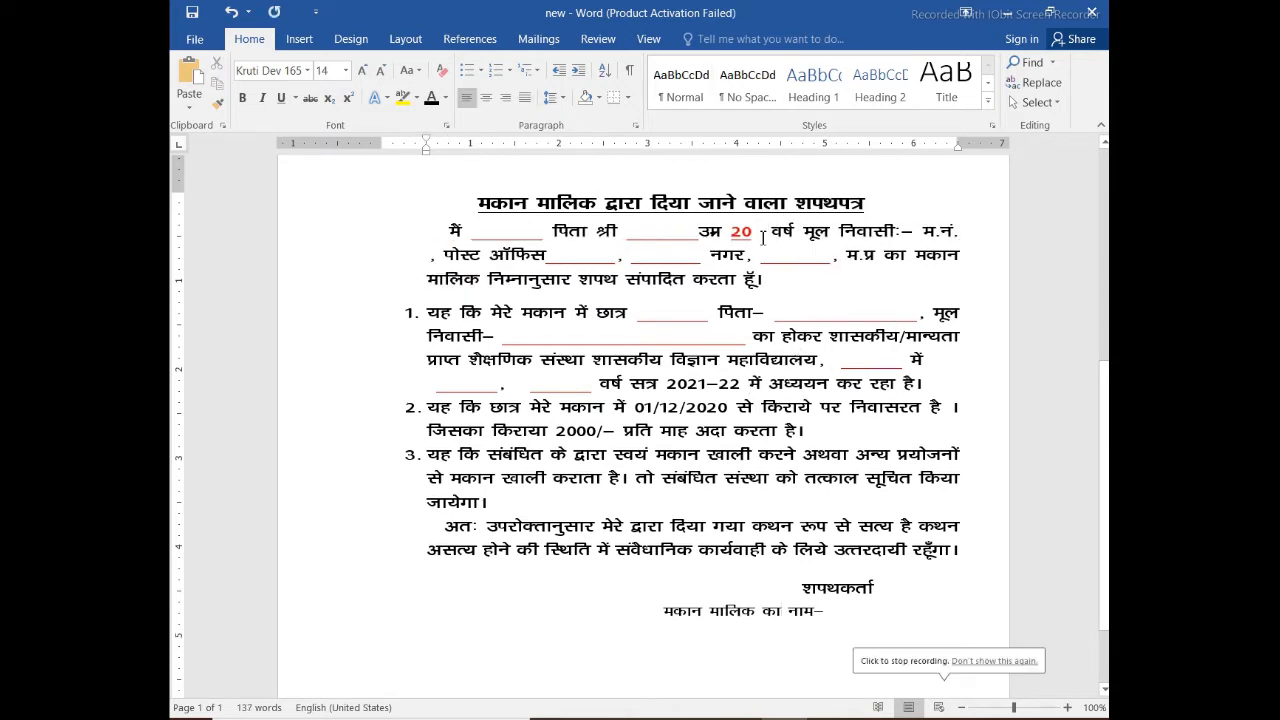
Start recording a new macro with the insertion point after the age 20, assigning it the keyboard shortcut Ctrl+9
{"action": "left_click", "coordinate": [761, 232]}
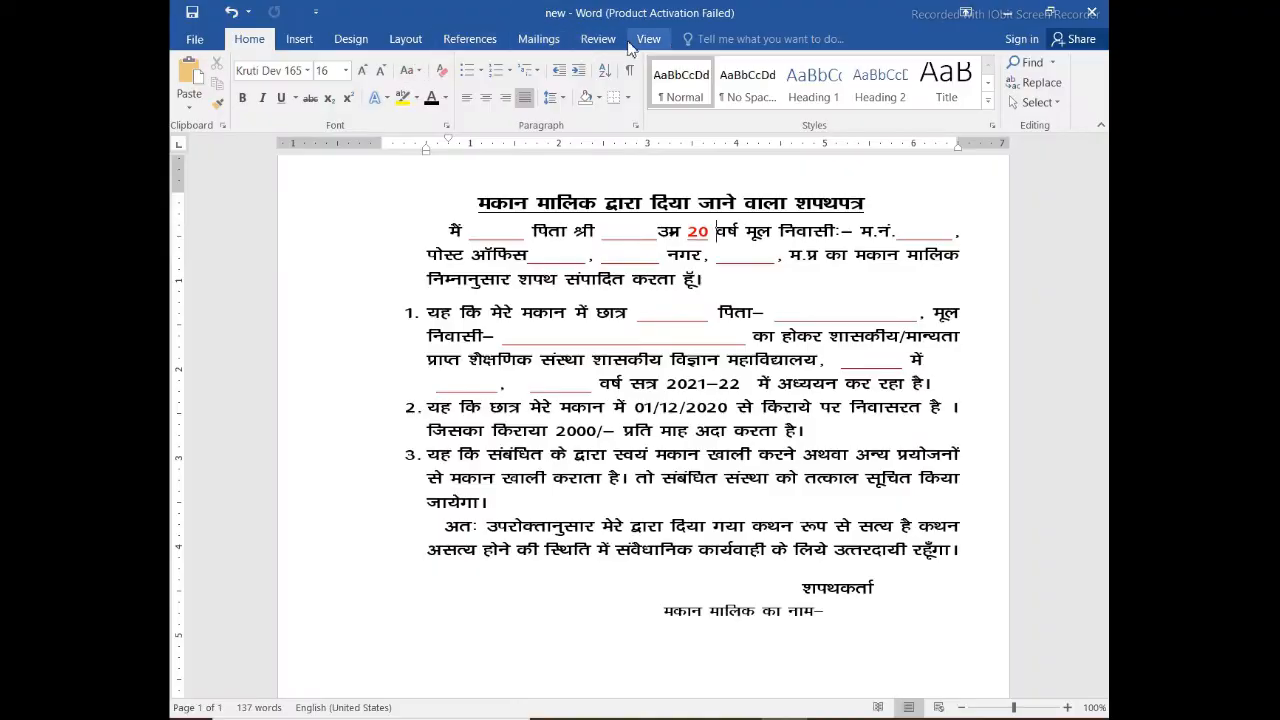
{"action": "left_click", "coordinate": [598, 38]}
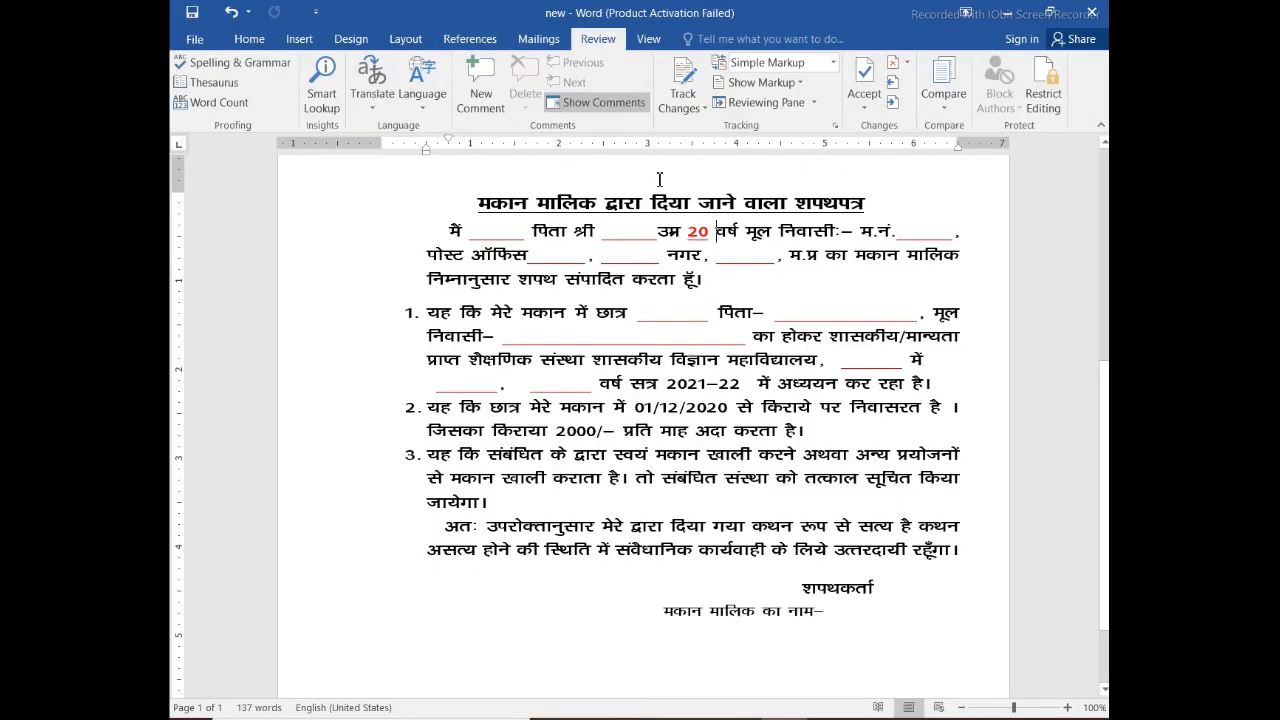
{"action": "left_click", "coordinate": [652, 42]}
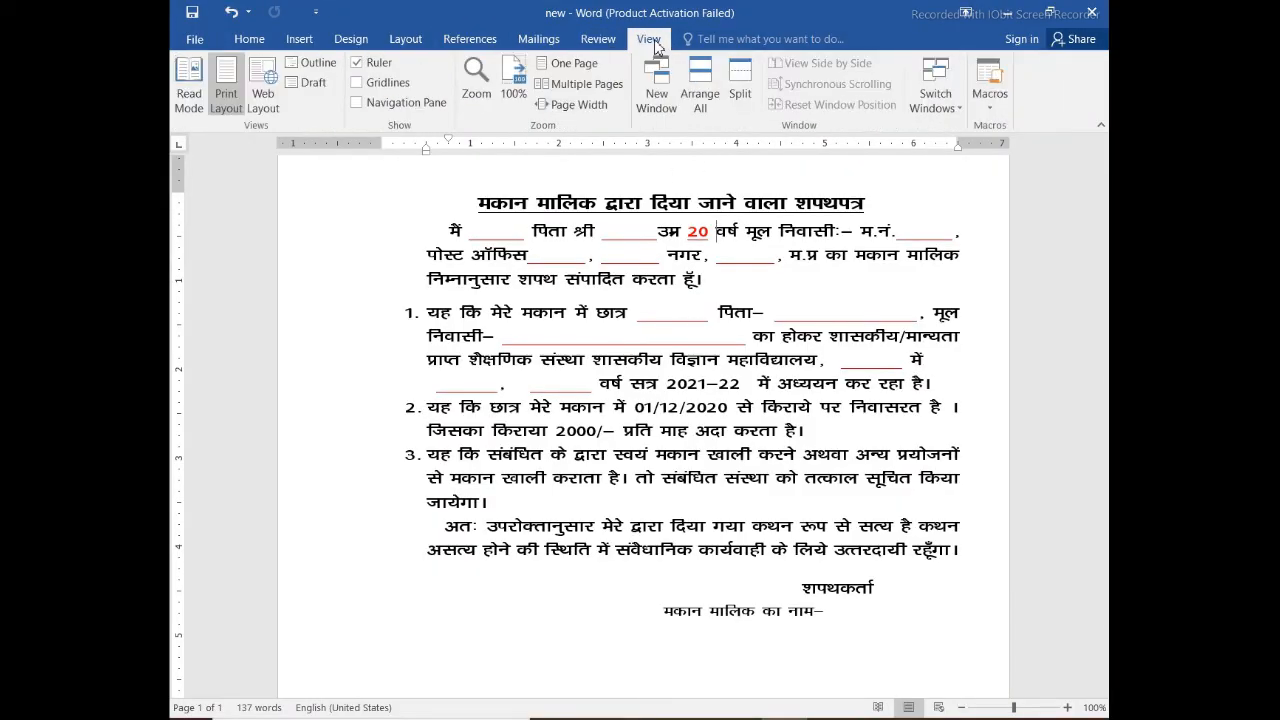
{"action": "left_click", "coordinate": [990, 88]}
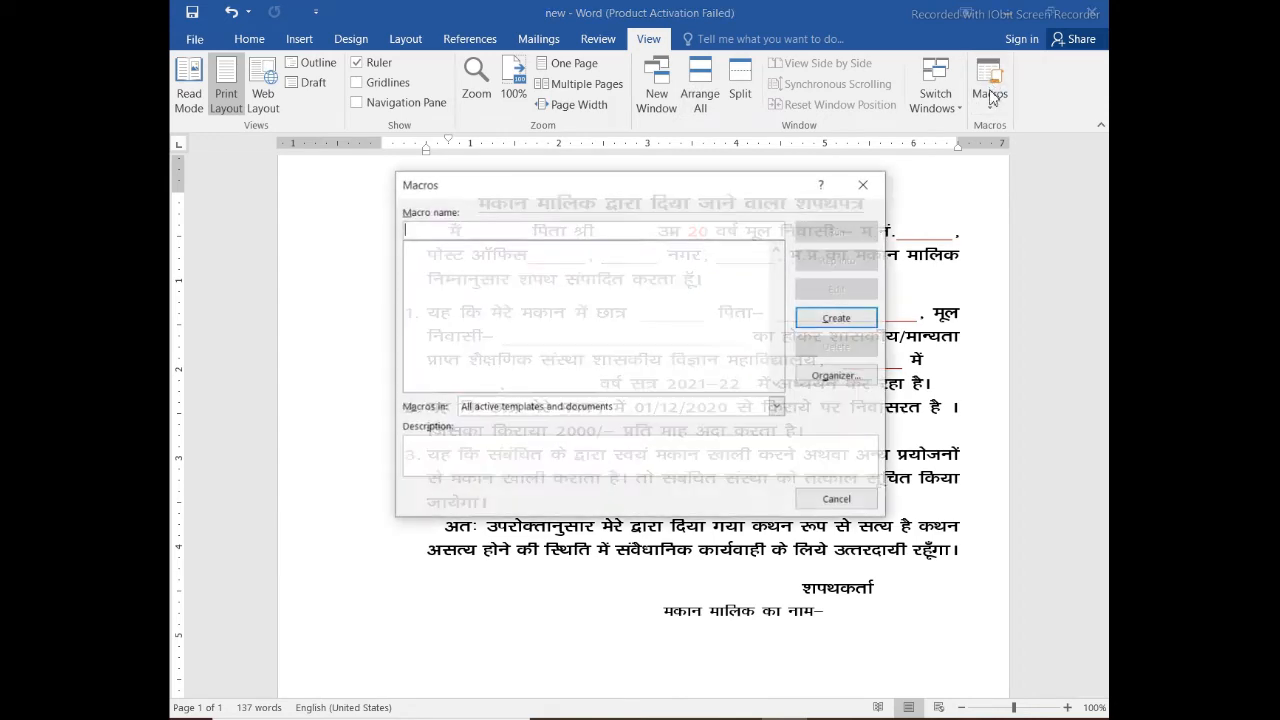
{"action": "left_click", "coordinate": [837, 499]}
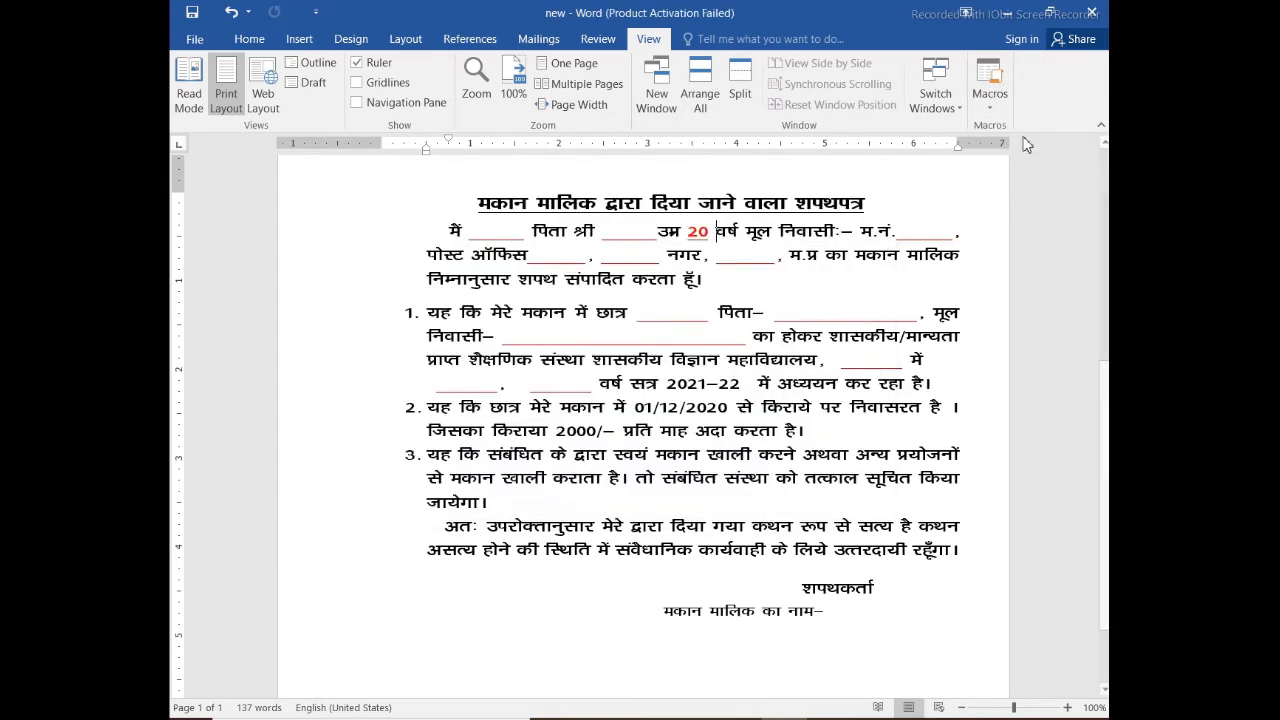
{"action": "left_click", "coordinate": [989, 104]}
{"action": "left_click", "coordinate": [1024, 150]}
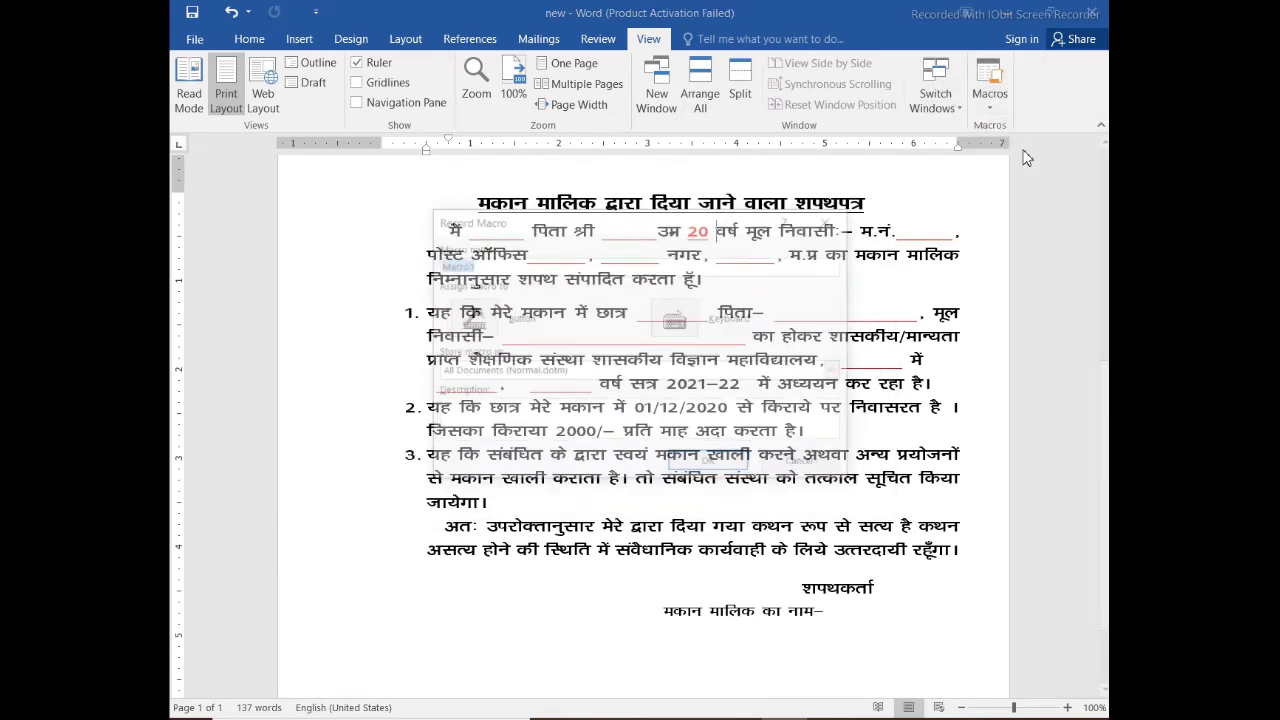
{"action": "left_click", "coordinate": [672, 322]}
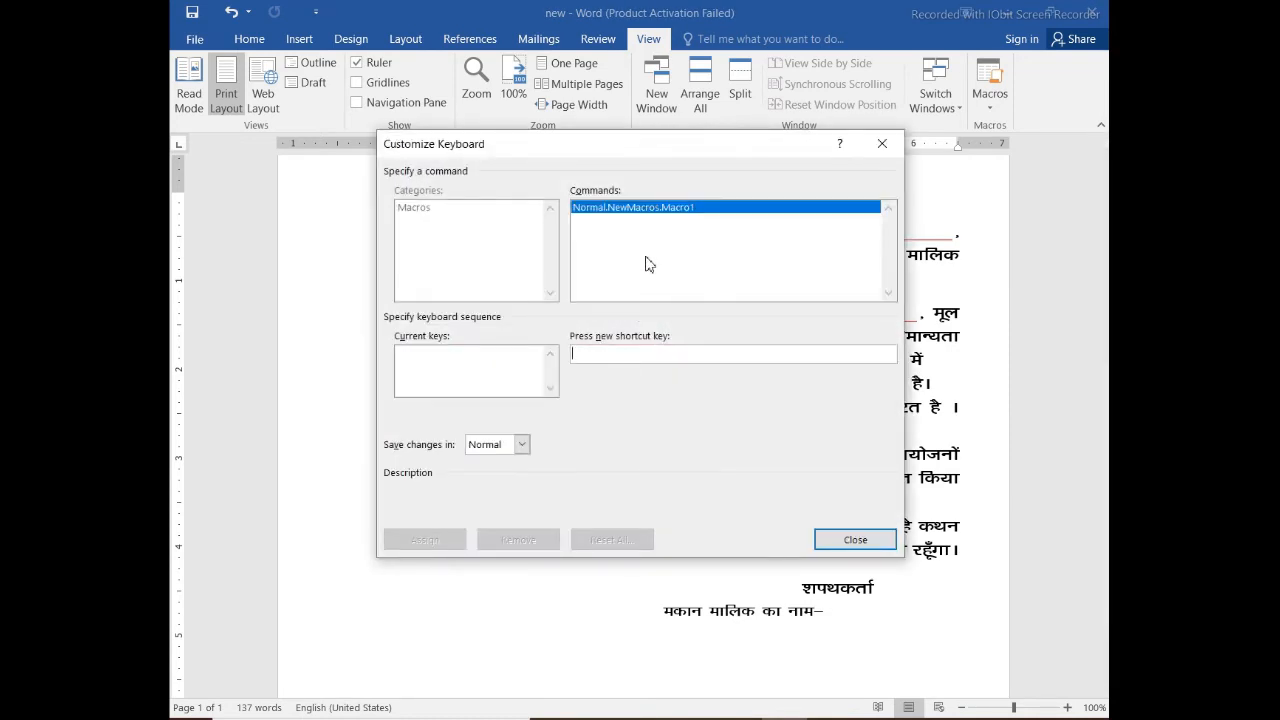
{"action": "key", "text": "ctrl+9"}
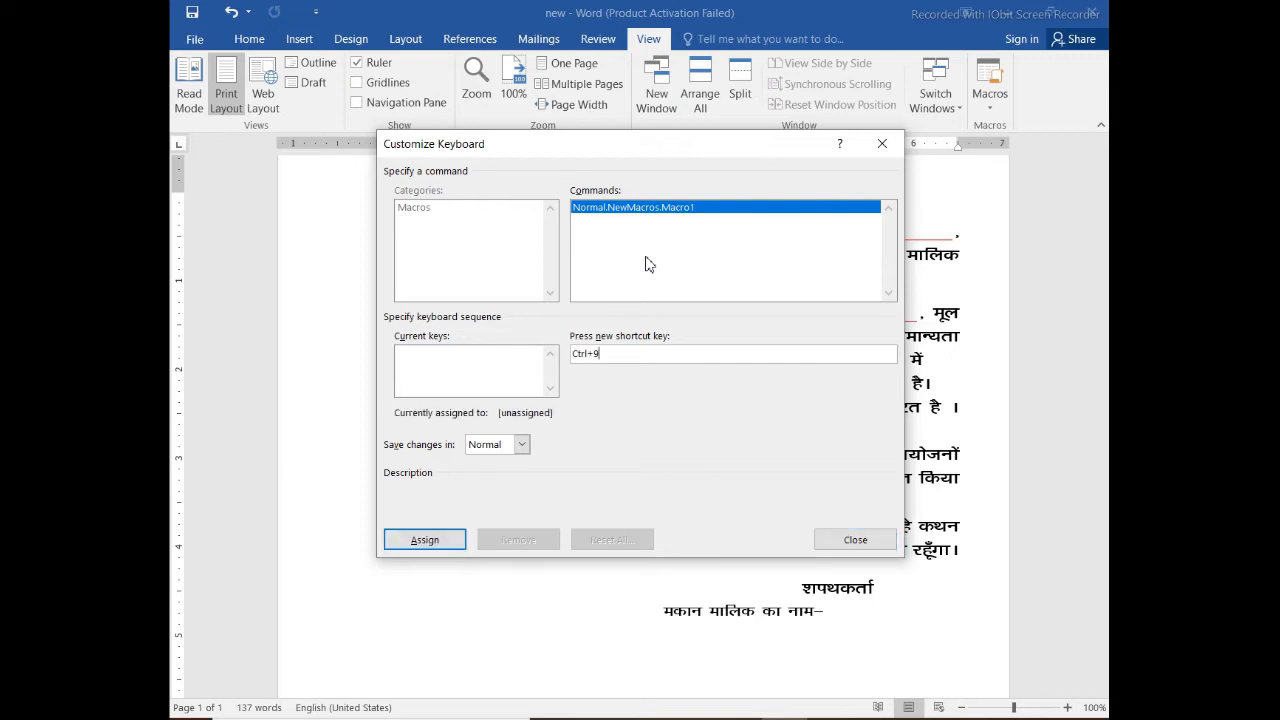
{"action": "left_click", "coordinate": [445, 539]}
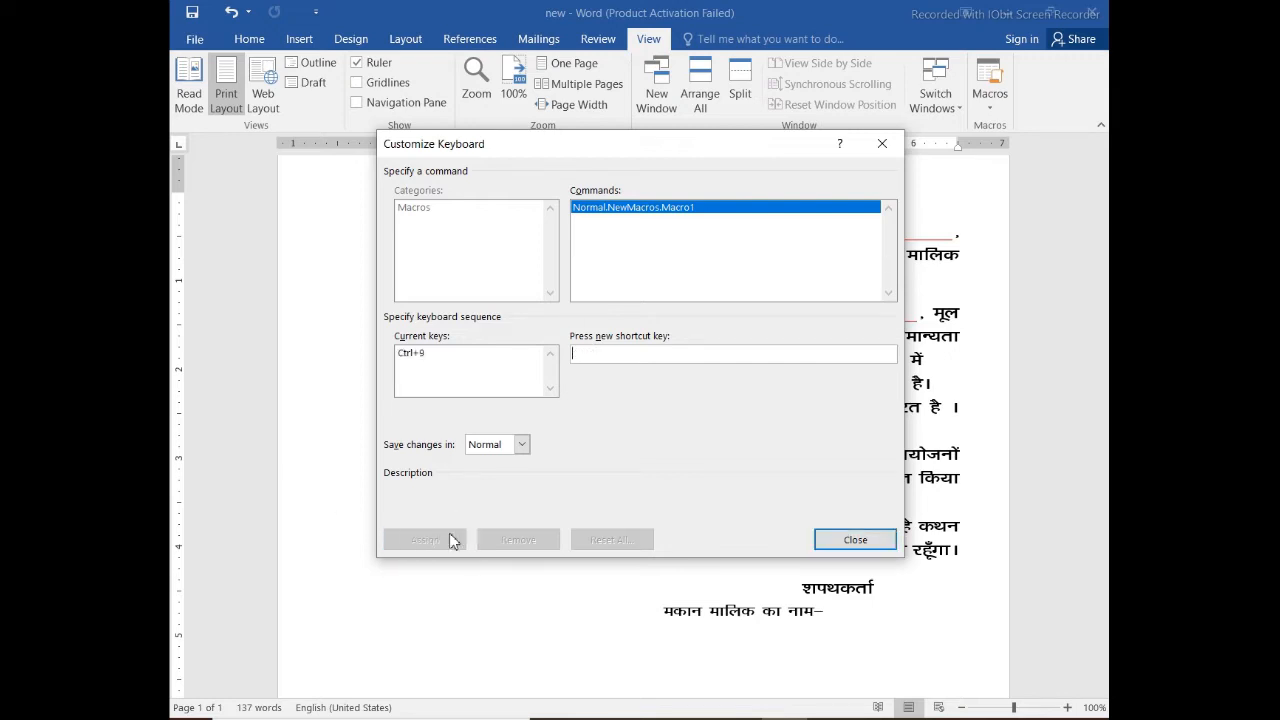
{"action": "left_click", "coordinate": [846, 540]}
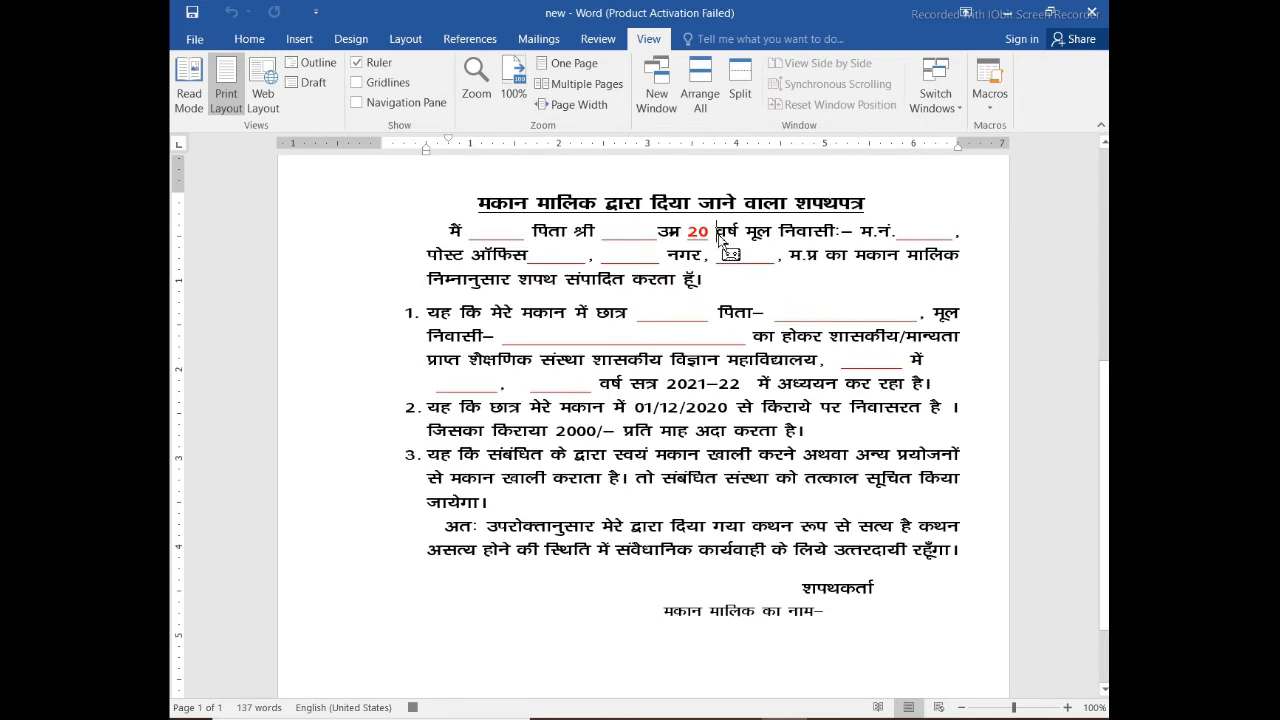
Record an empty pair of round brackets with the insertion point between them, and stop the macro recording
{"action": "type", "text": "("}
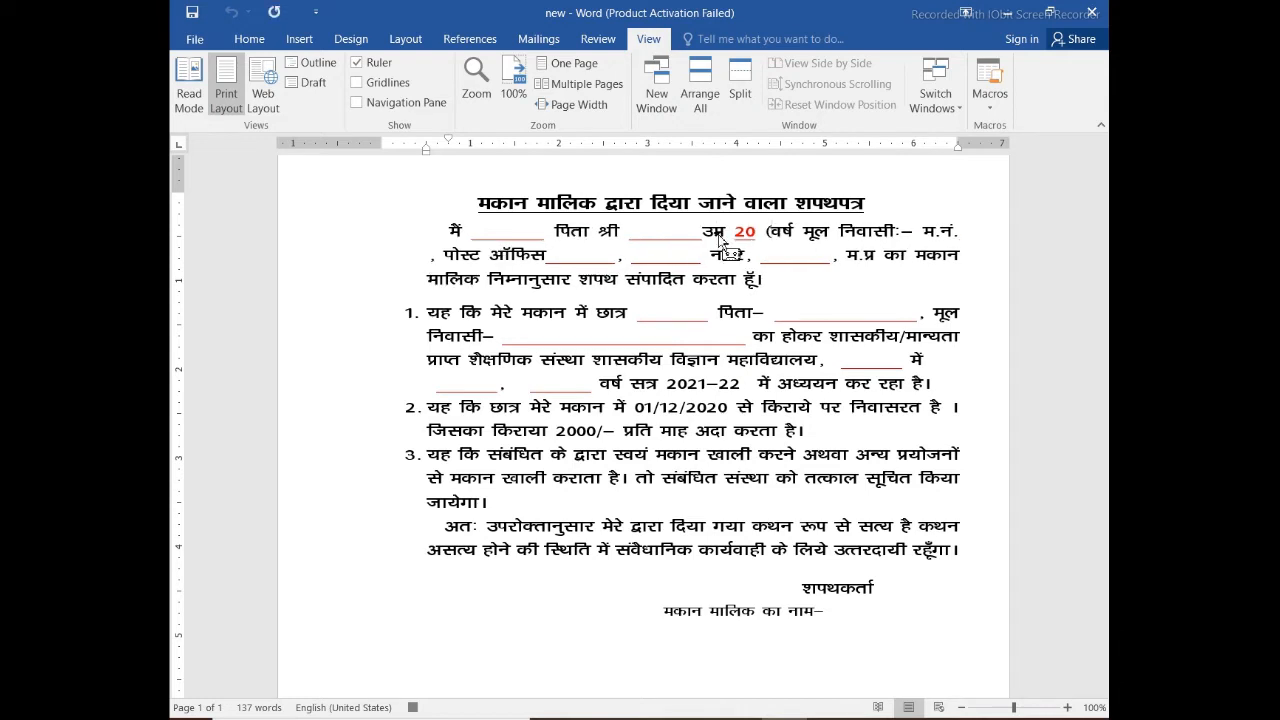
{"action": "type", "text": ")"}
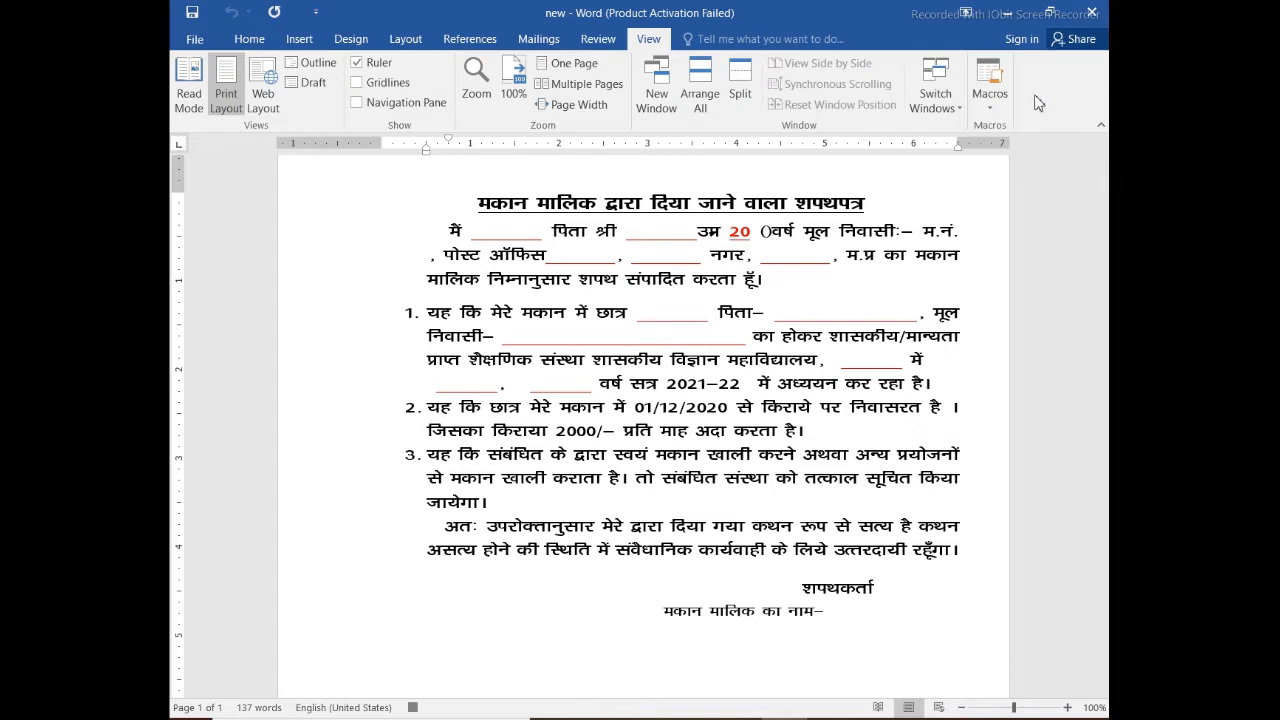
{"action": "left_click", "coordinate": [990, 100]}
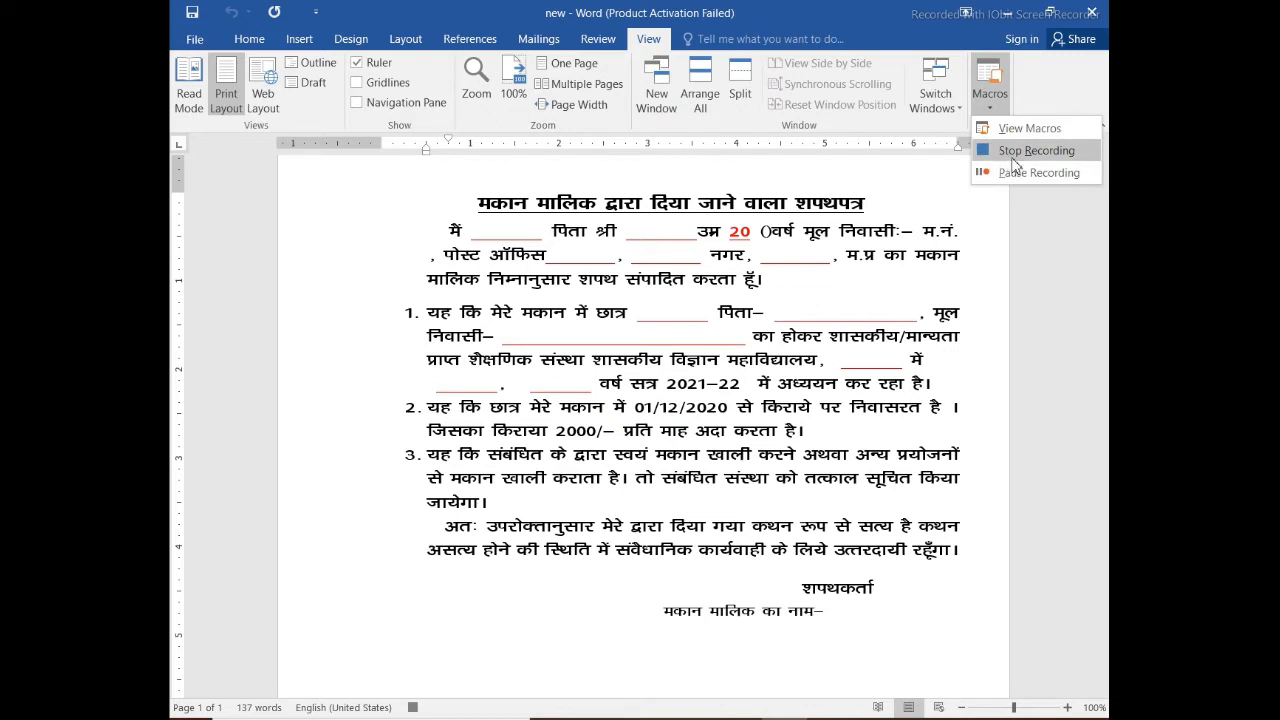
{"action": "left_click", "coordinate": [1020, 151]}
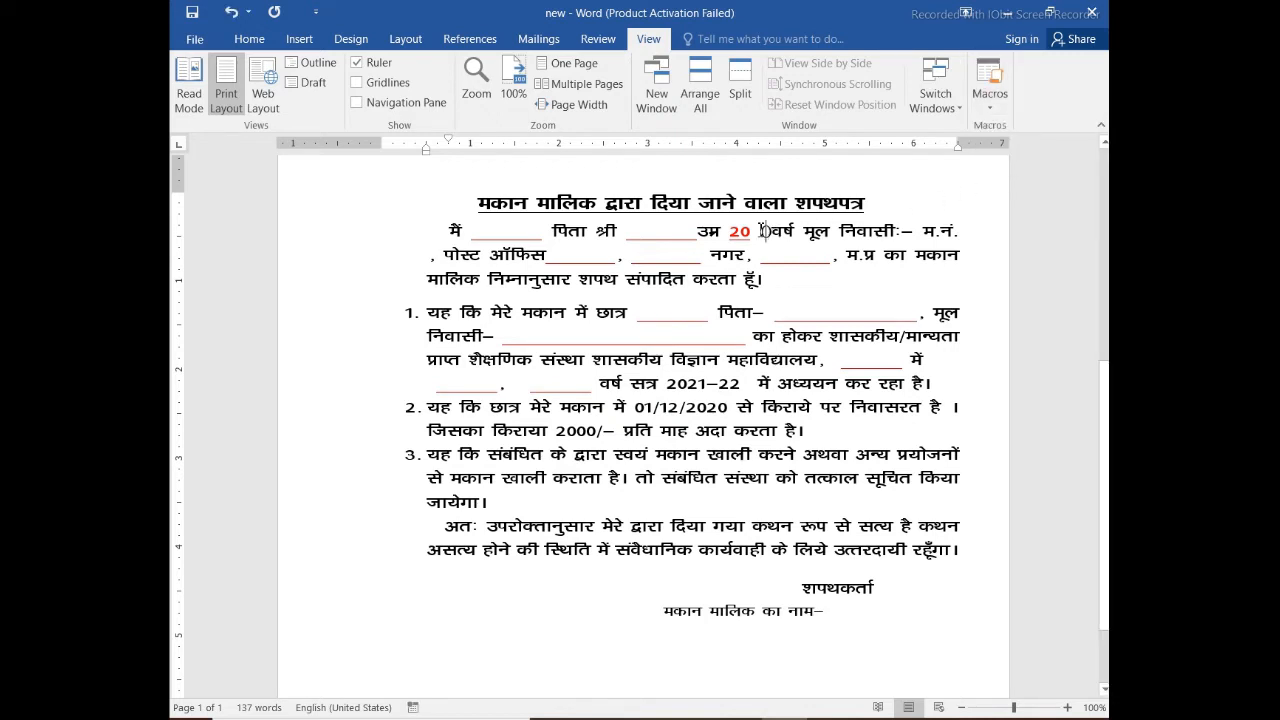
Delete the brackets after the age 20, reinsert them with the recorded macro, and fill them with बीस
{"action": "left_click_drag", "start_coordinate": [761, 232], "coordinate": [772, 231]}
{"action": "key", "text": "Delete"}
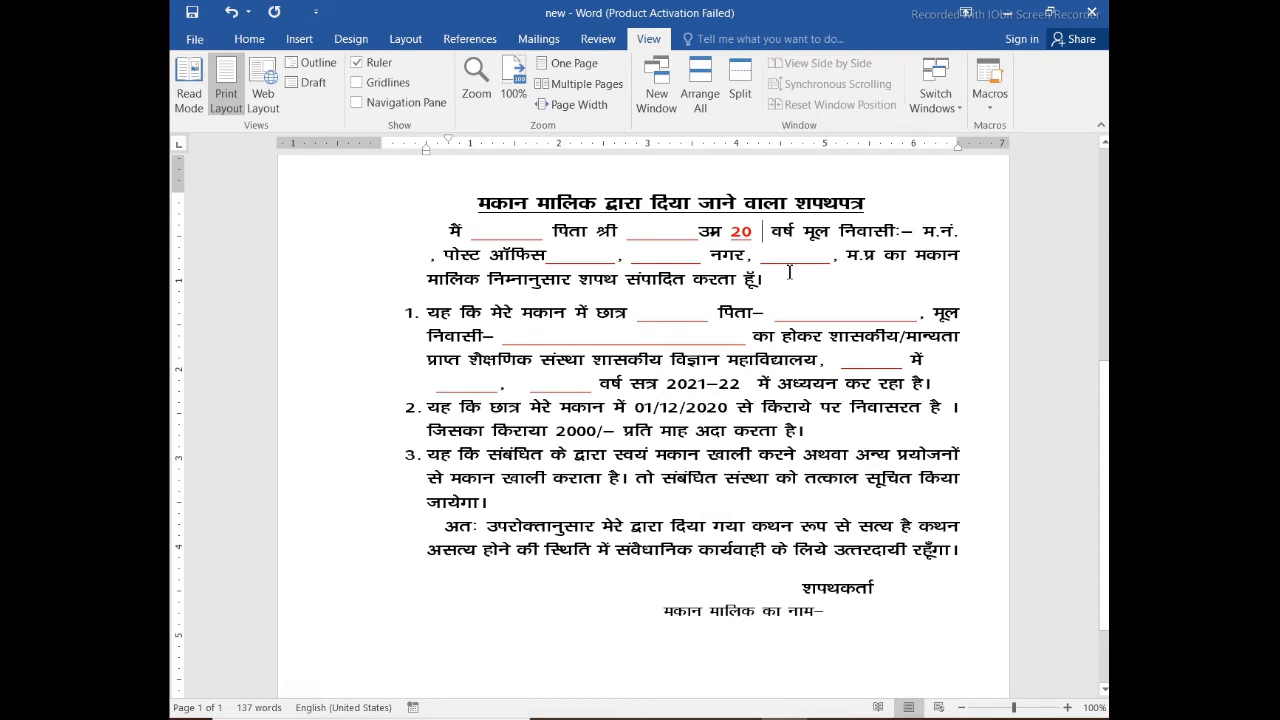
{"action": "key", "text": "ctrl+9"}
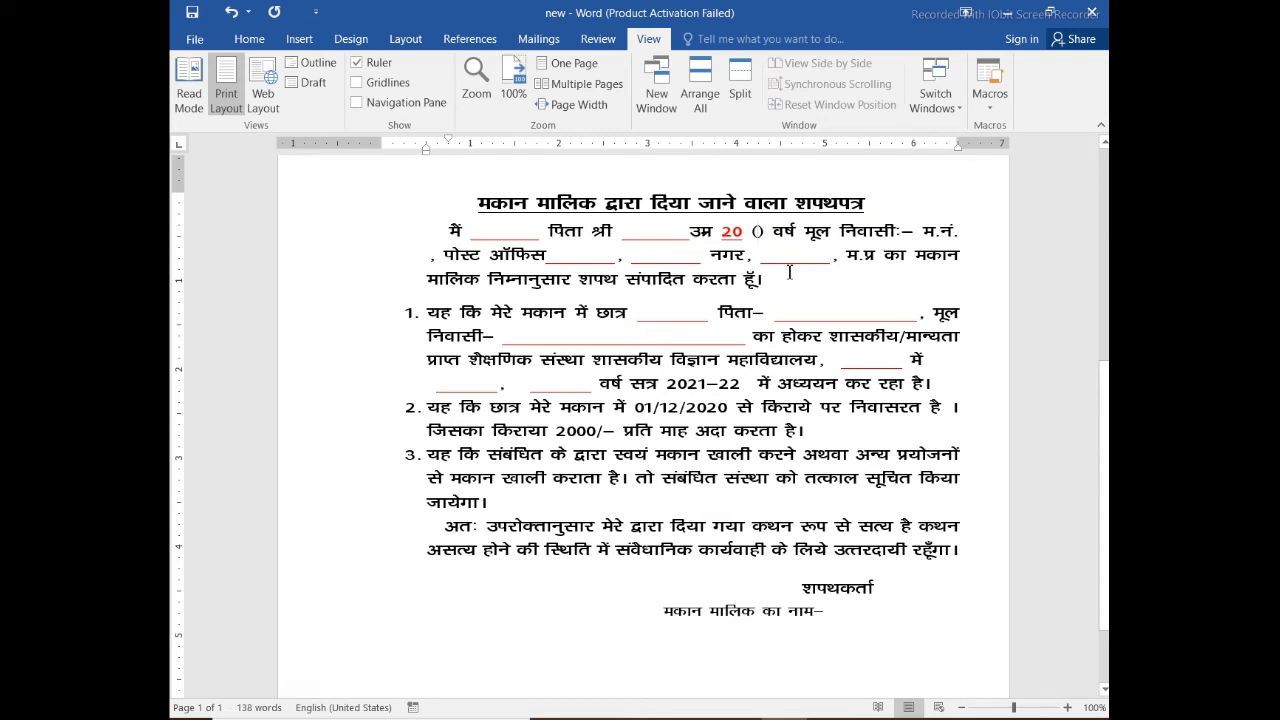
{"action": "type", "text": "बीस"}
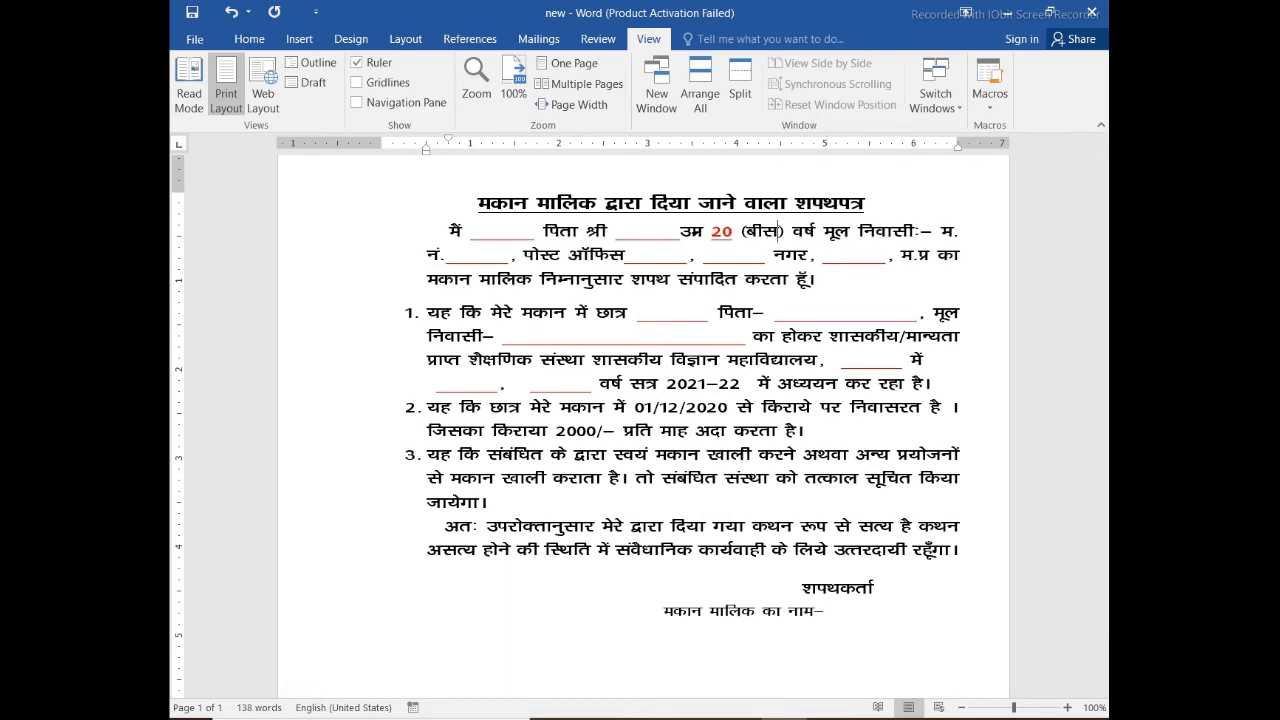
Insert brackets after the session 2021–22 with the recorded macro and fill them with दो हजार इक्कीस डेश बाईस
{"action": "left_click", "coordinate": [751, 384]}
{"action": "key", "text": "ctrl+9"}
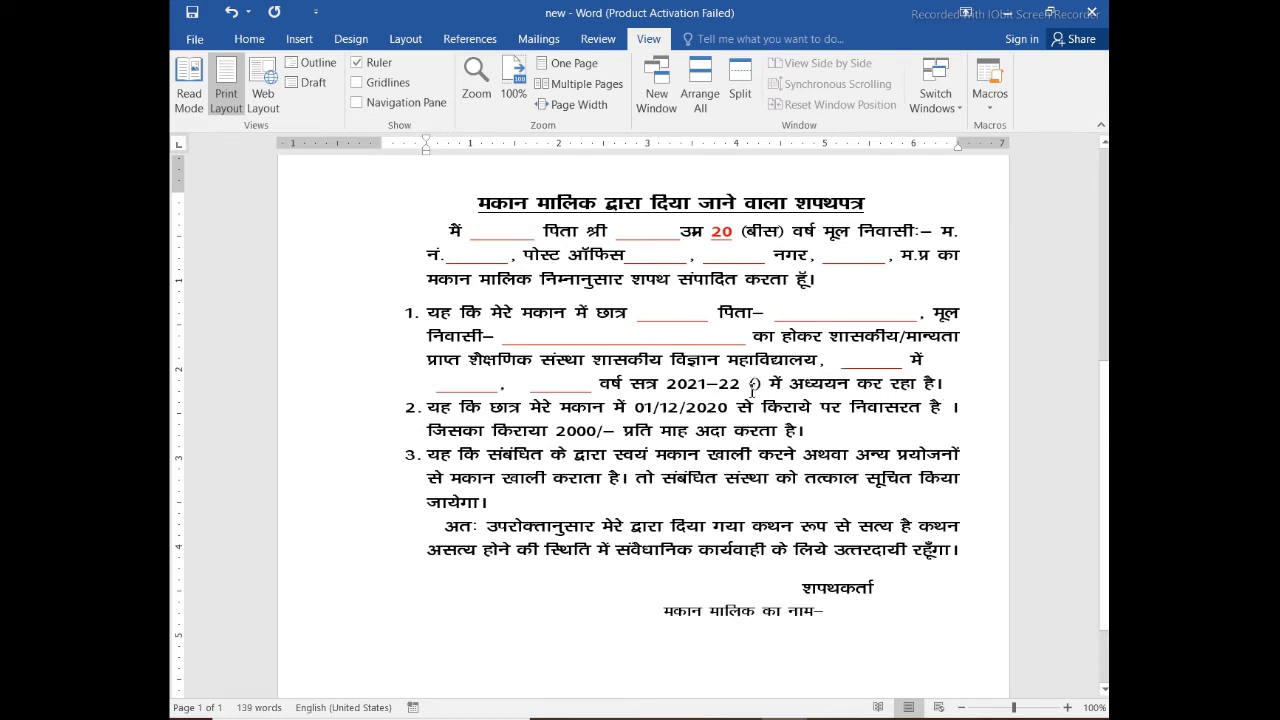
{"action": "type", "text": "दो हजार इ"}
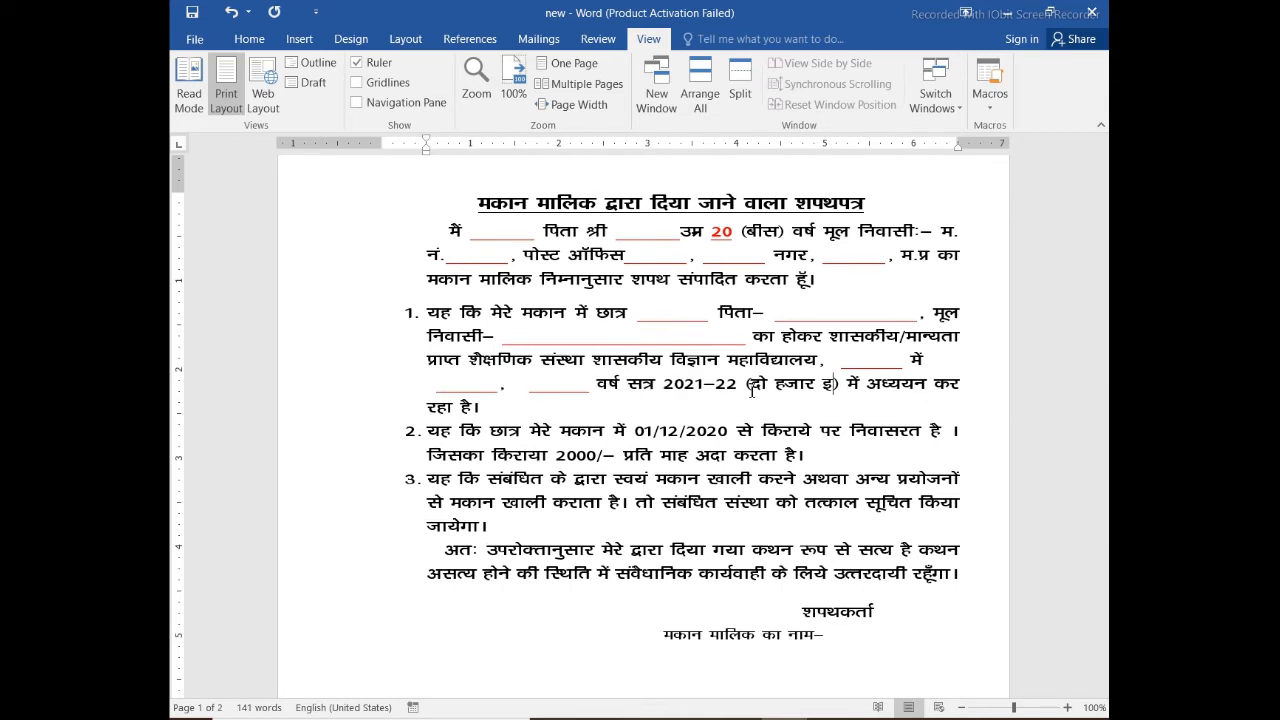
{"action": "type", "text": "क्कीस छ"}
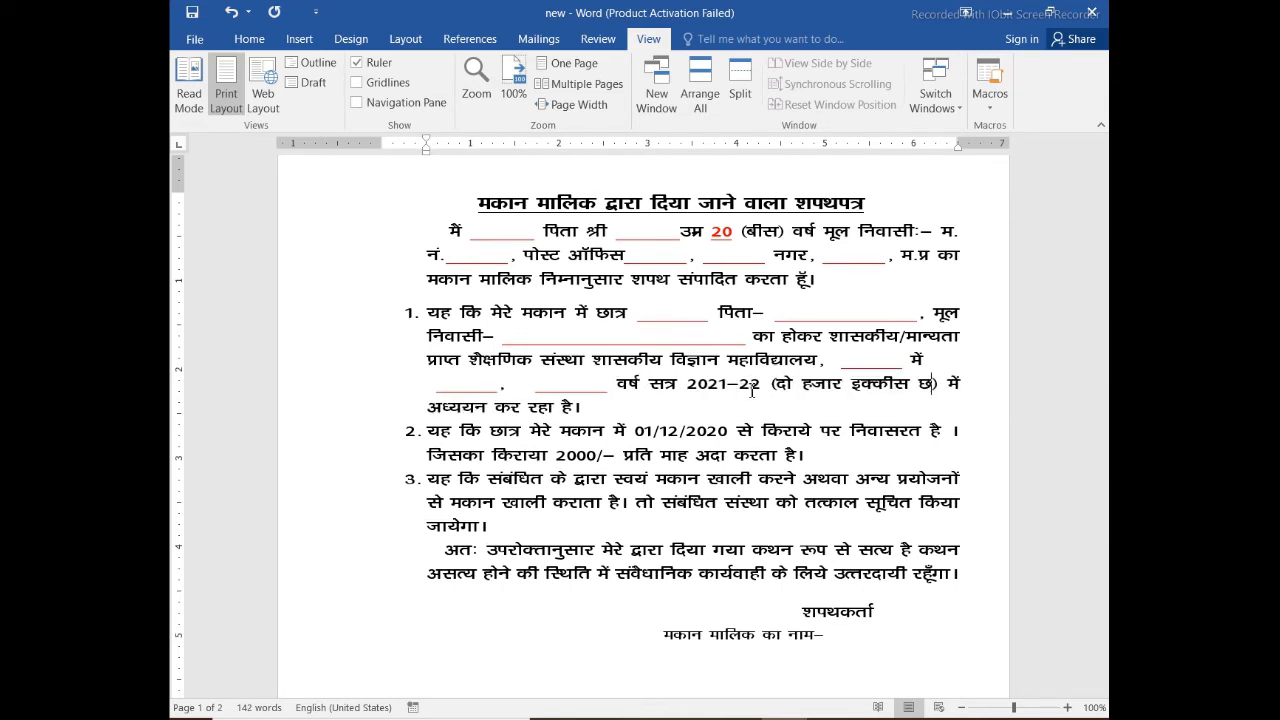
{"action": "key", "text": "BackSpace"}
{"action": "type", "text": "डेश बाइ"}
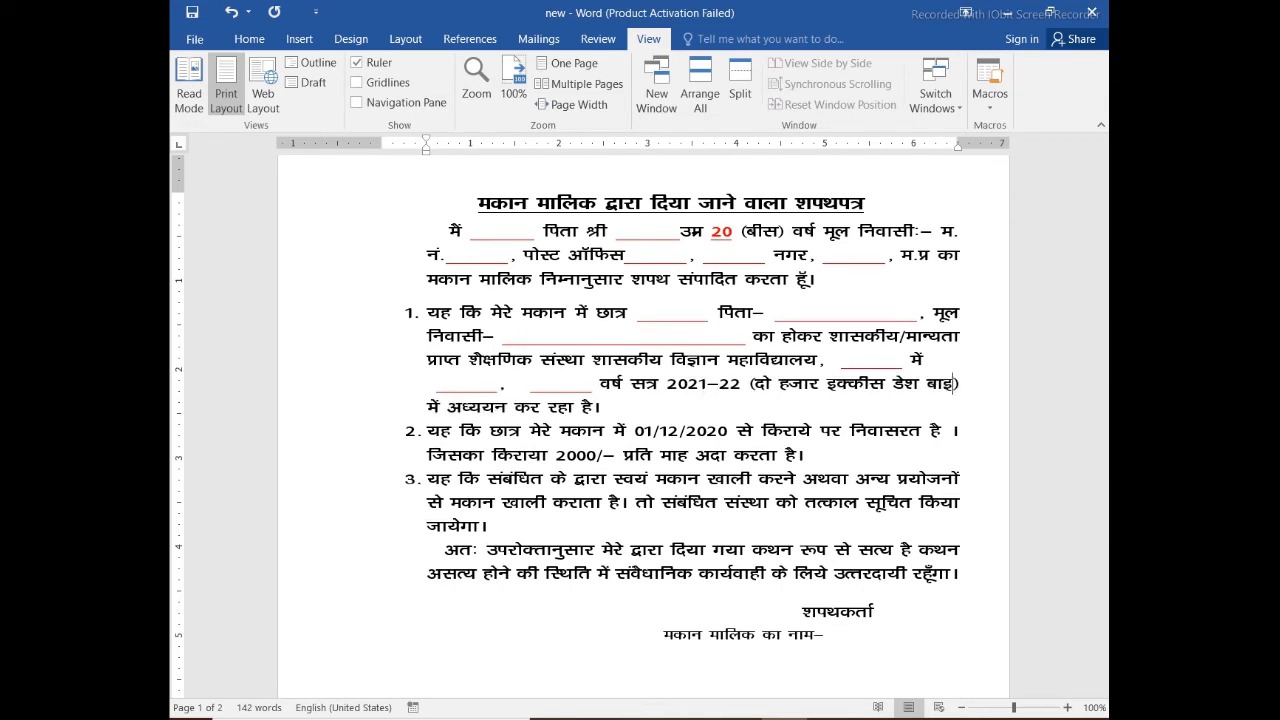
{"action": "key", "text": "BackSpace"}
{"action": "type", "text": "ईस"}
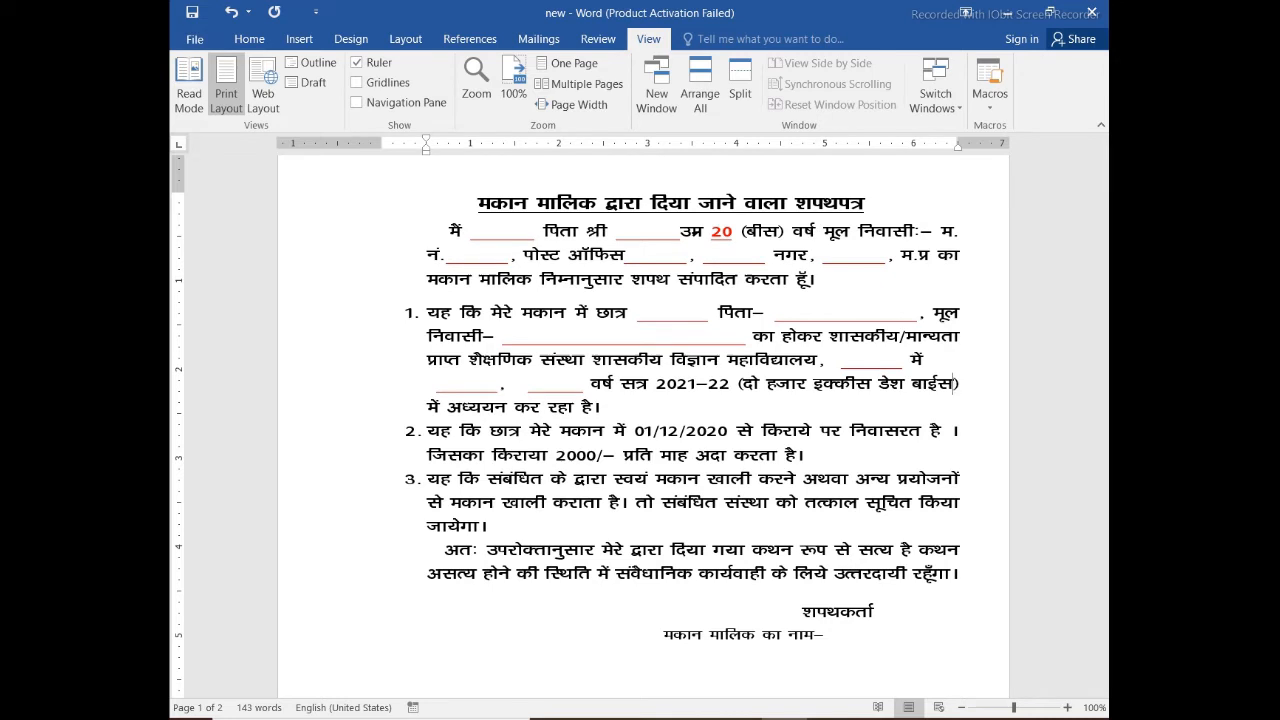
Insert brackets after the date 01/12/2020 with the recorded macro and fill them with एक दिसम्बर दो हजार बीस
{"action": "left_click", "coordinate": [733, 439]}
{"action": "type", "text": "("}
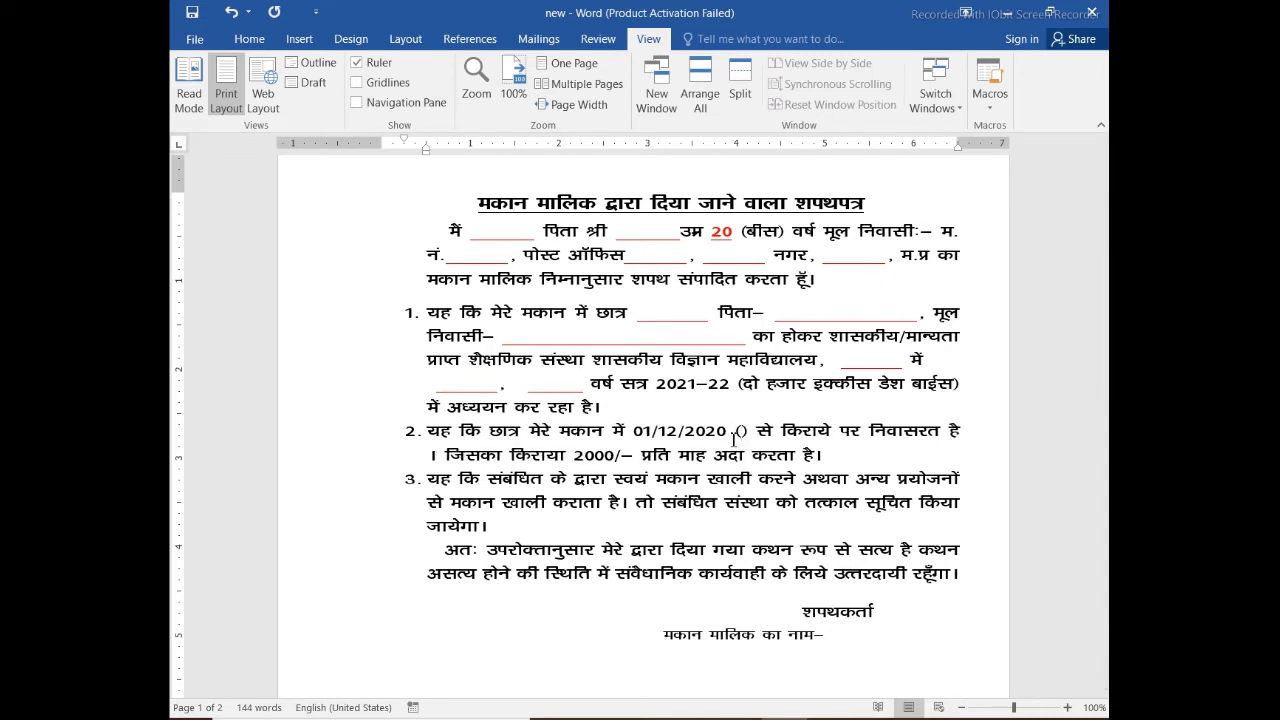
{"action": "type", "text": "एक)"}
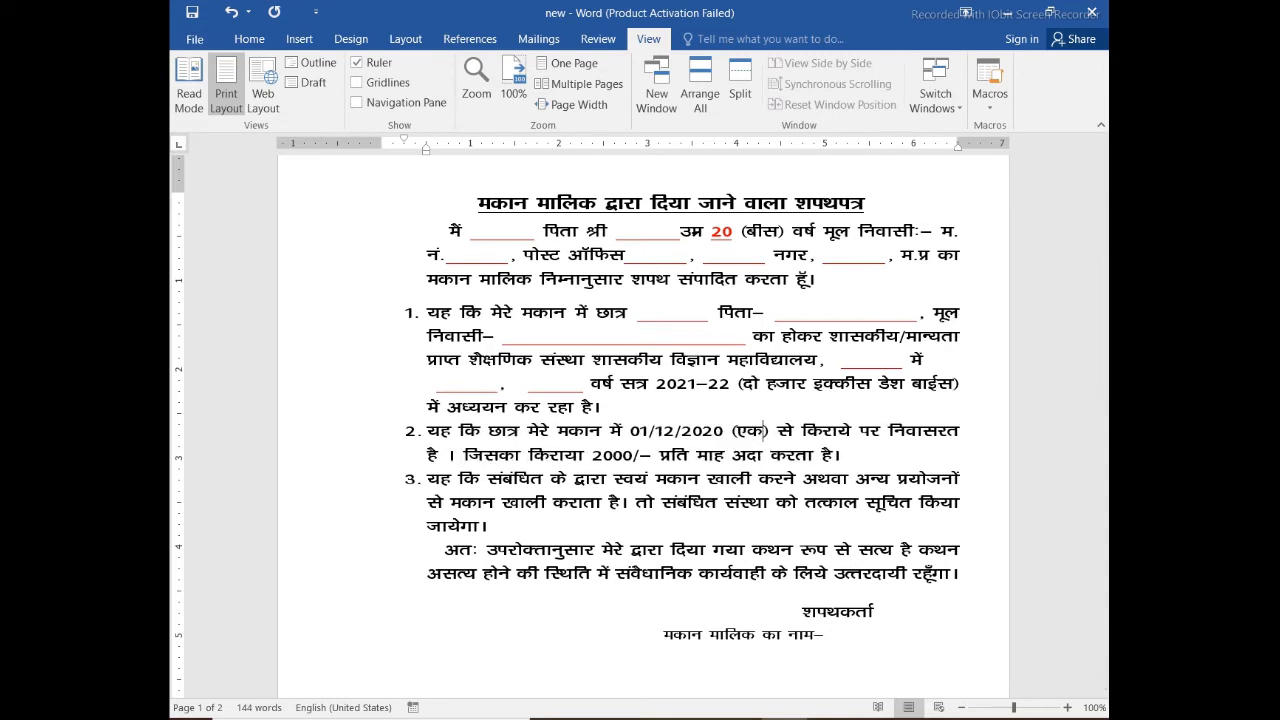
{"action": "type", "text": " दिसम"}
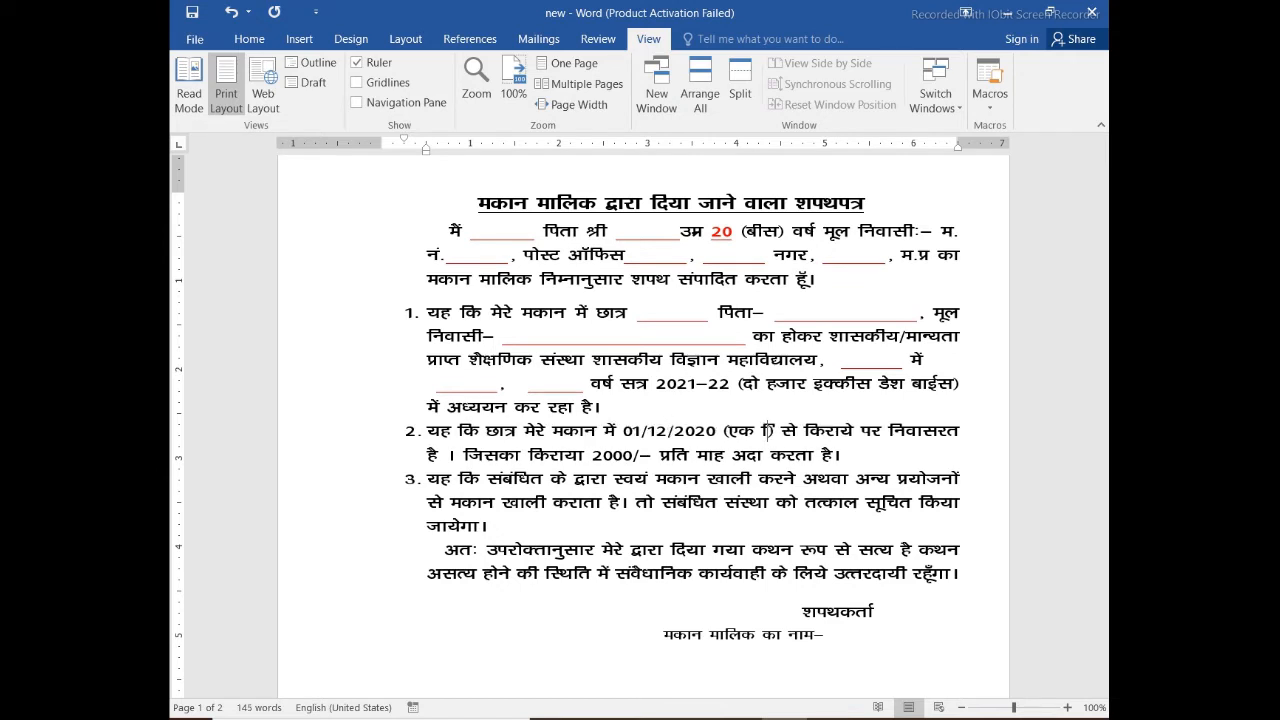
{"action": "type", "text": "्बर दो "}
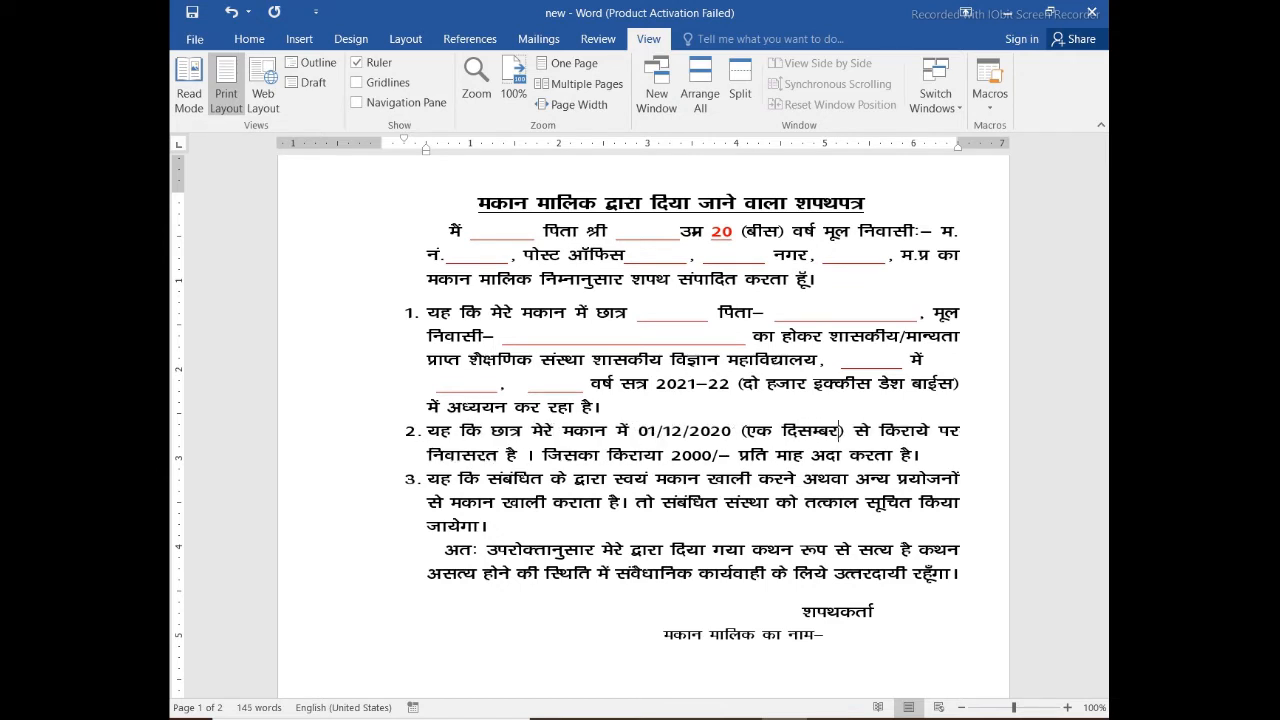
{"action": "type", "text": "हजार बीस"}
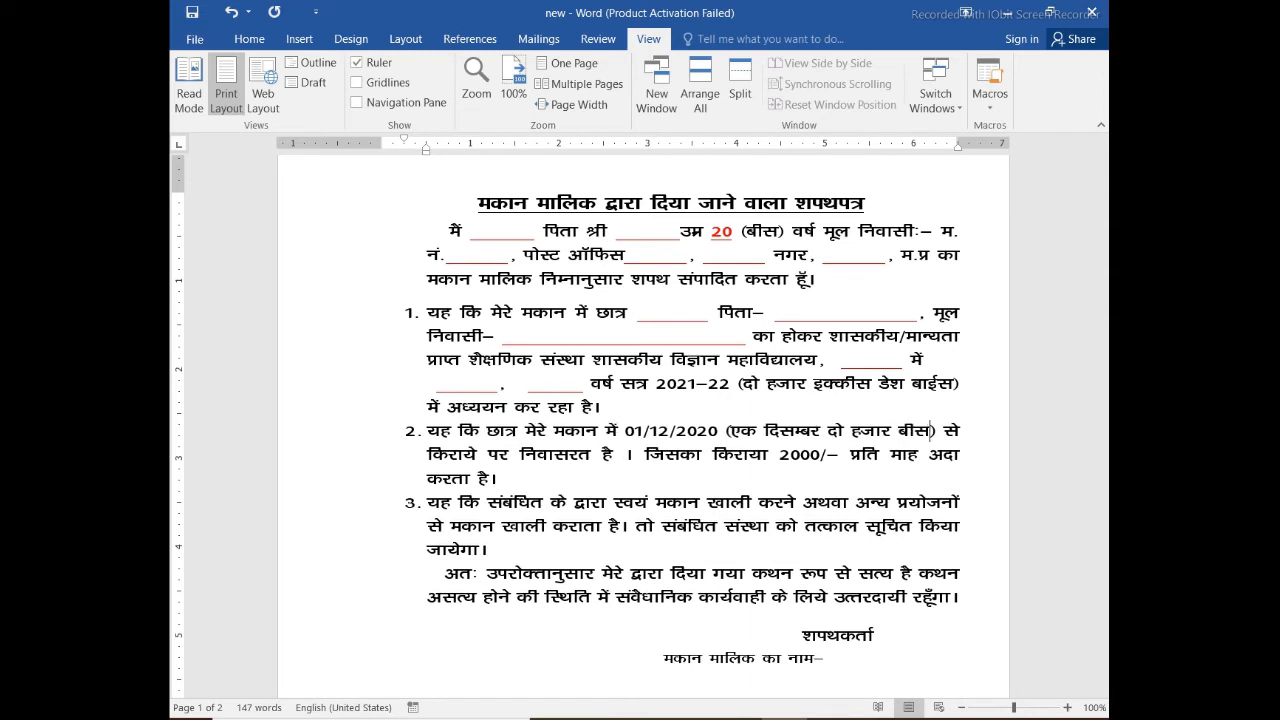
Insert brackets after the rent 2000/- with the recorded macro and fill them with दो हजार रूपये
{"action": "left_click", "coordinate": [842, 456]}
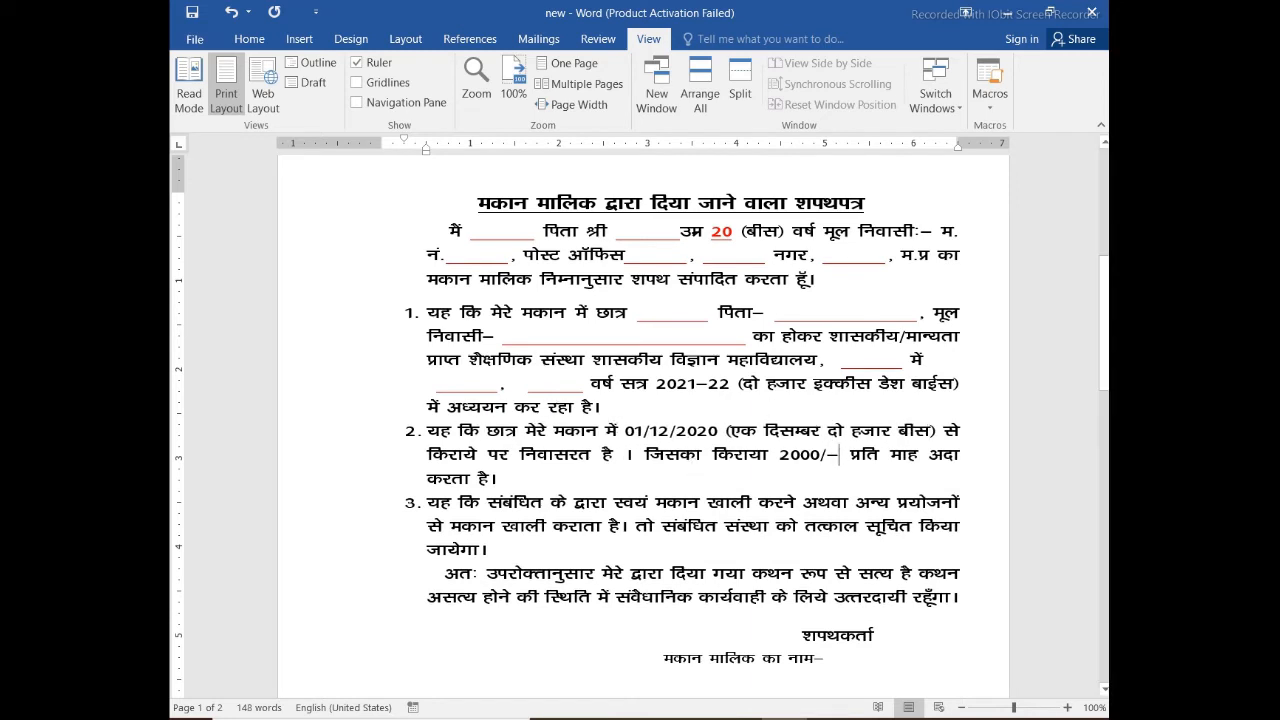
{"action": "type", "text": "("}
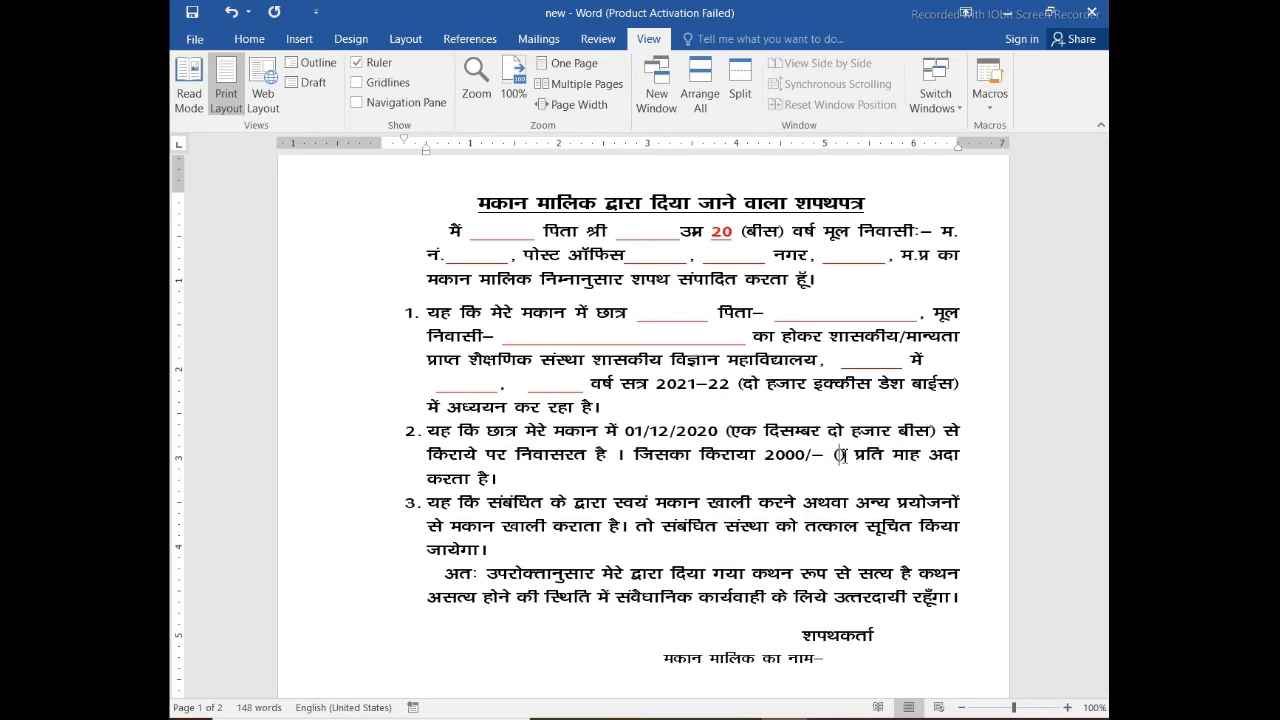
{"action": "type", "text": "दो हजार रूप"}
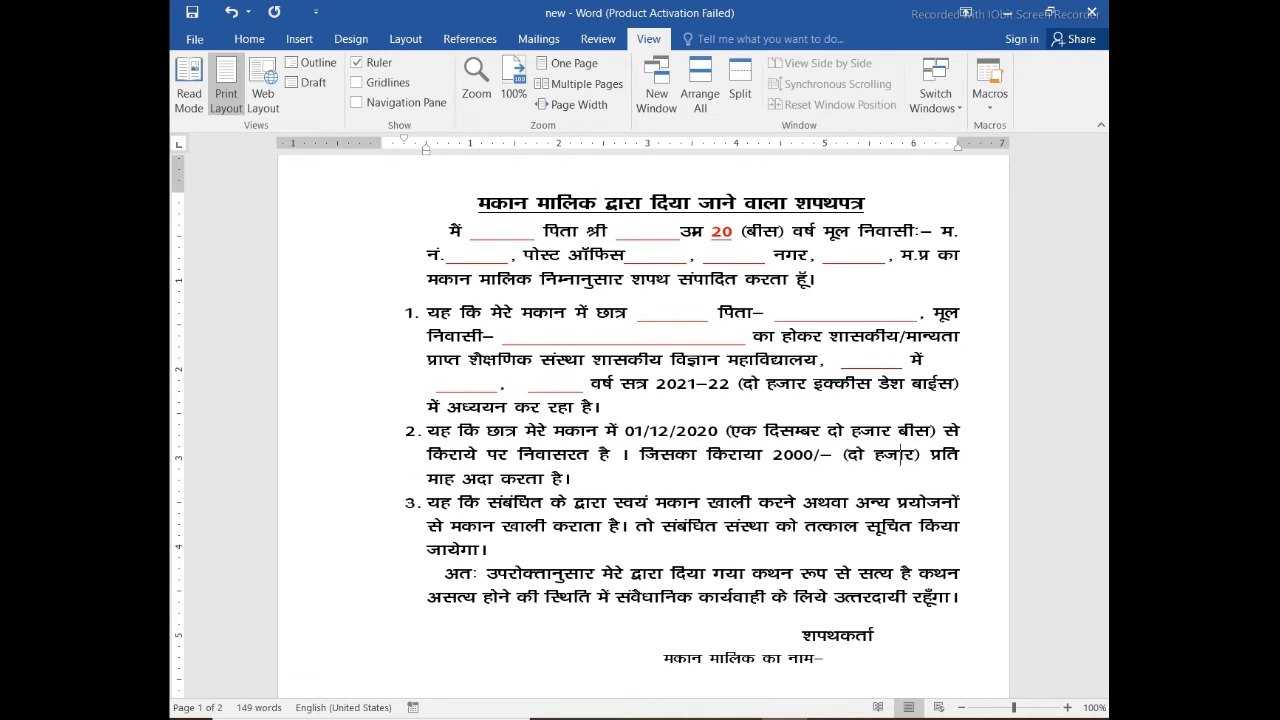
{"action": "type", "text": "ये"}
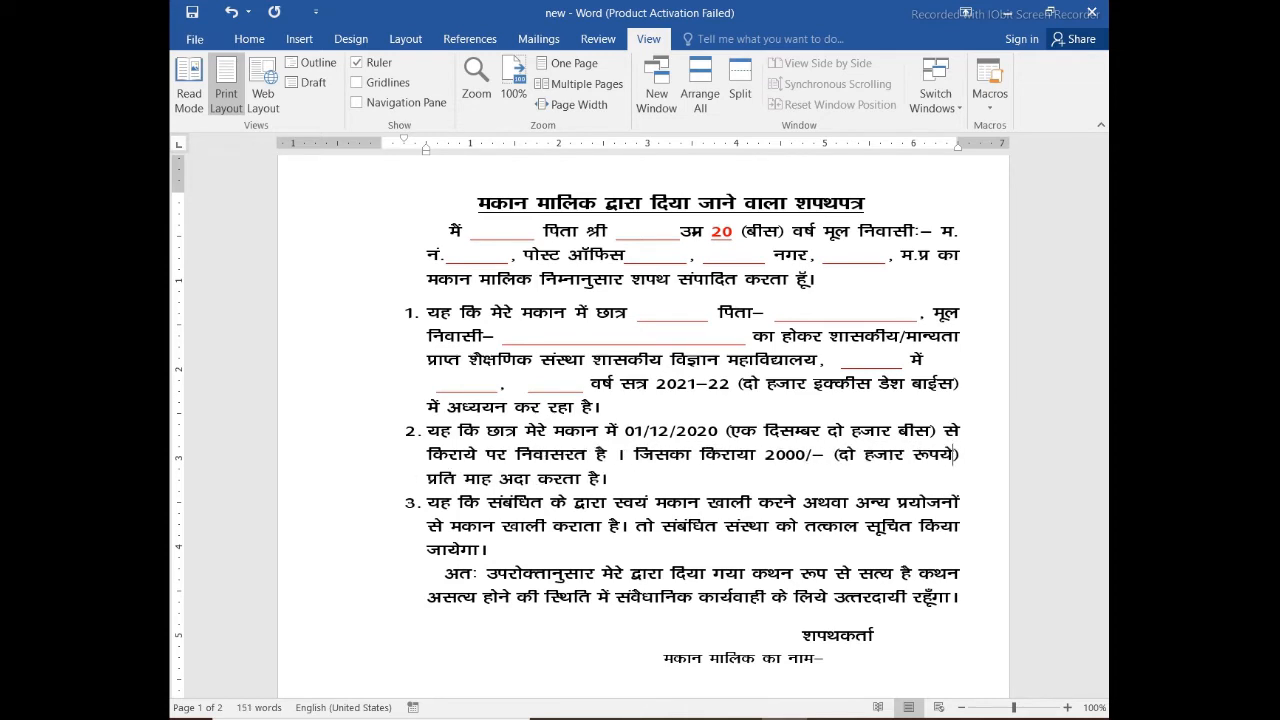
{"action": "left_click", "coordinate": [826, 455]}
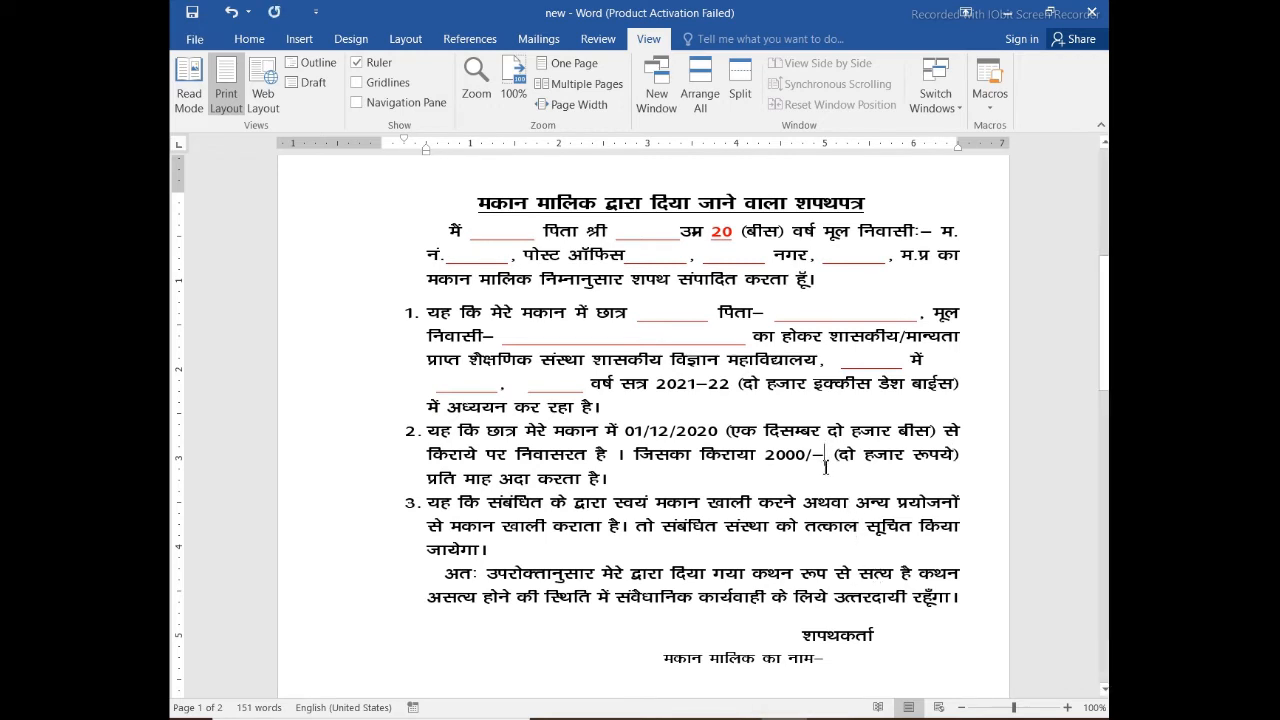
On the blank second page, write the left-aligned text "My name is A aged 25 year. My friend has given me 4,000/- ."
{"action": "left_click", "coordinate": [852, 524]}
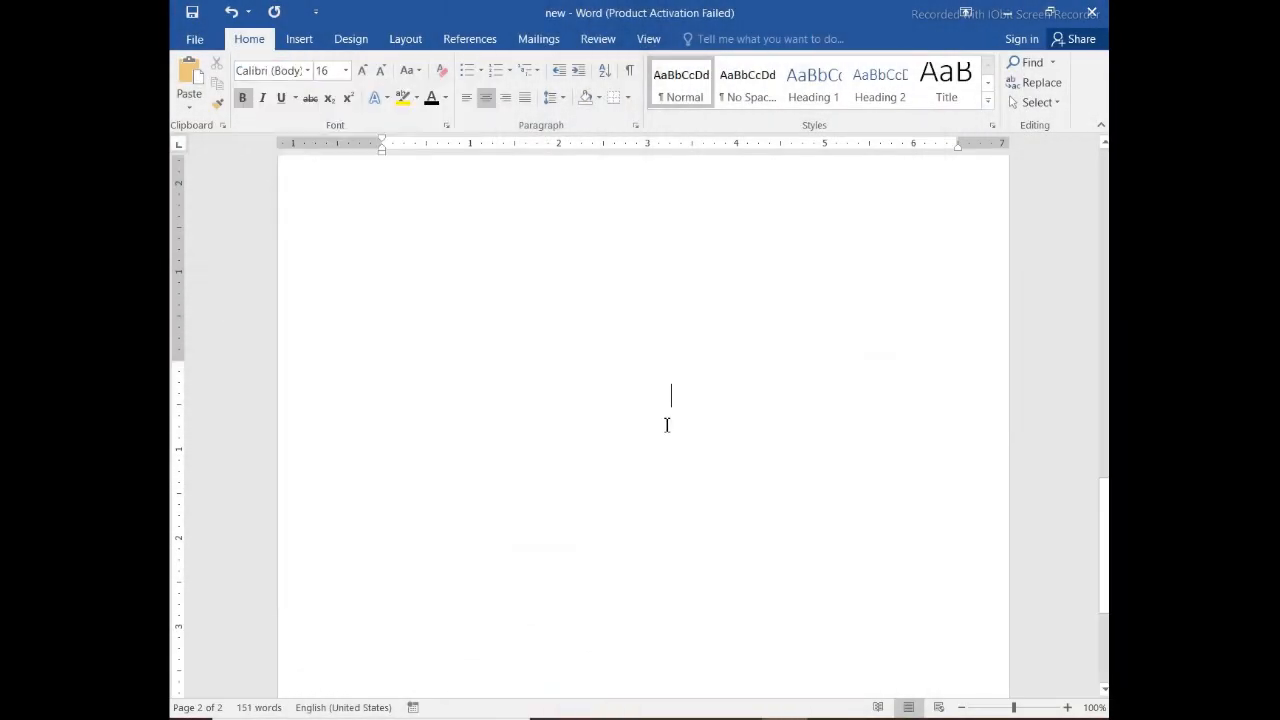
{"action": "key", "text": "alt+b"}
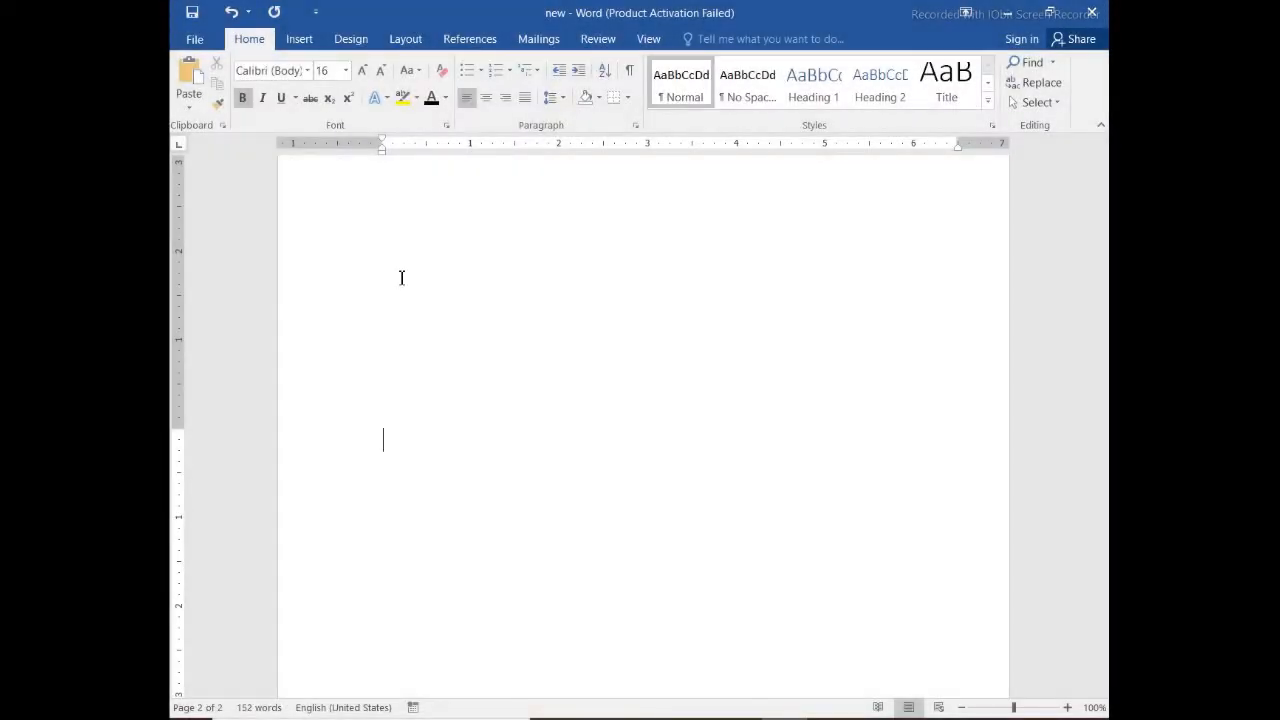
{"action": "type", "text": "My"}
{"action": "type", "text": " name is A"}
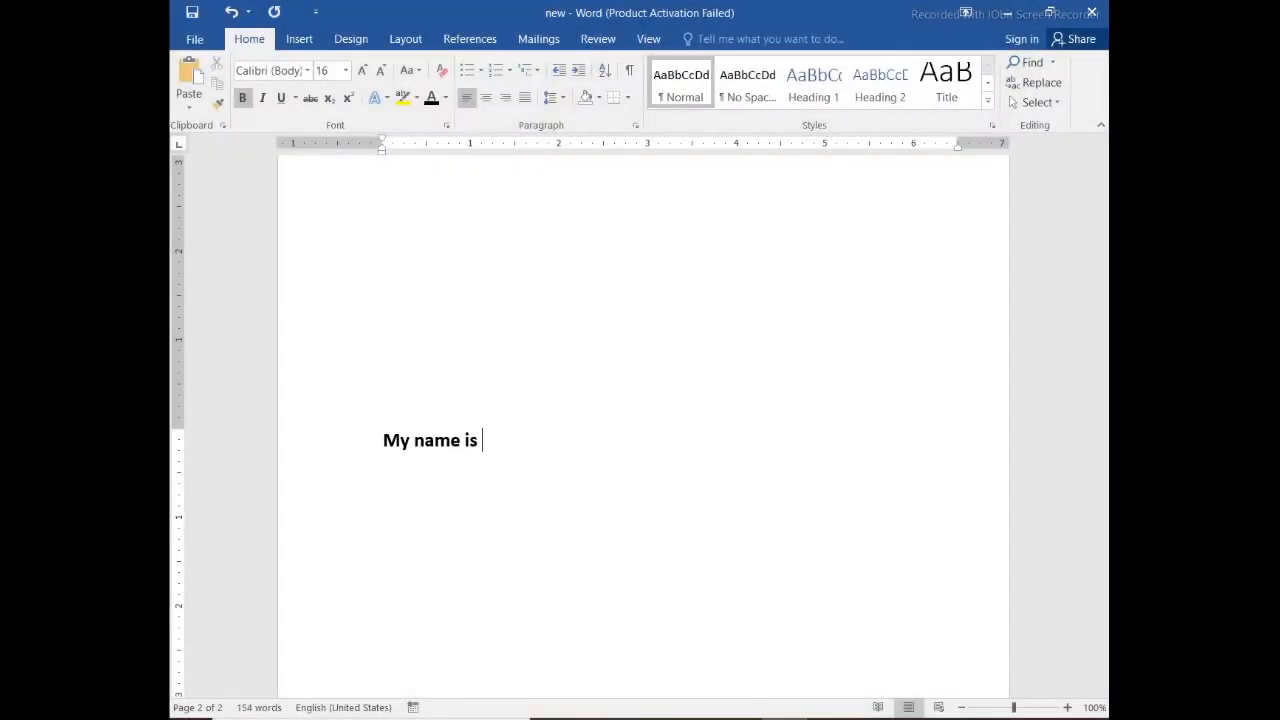
{"action": "type", "text": " aged "}
{"action": "type", "text": "25 yra"}
{"action": "key", "text": "BackSpace"}
{"action": "key", "text": "BackSpace"}
{"action": "type", "text": "ear"}
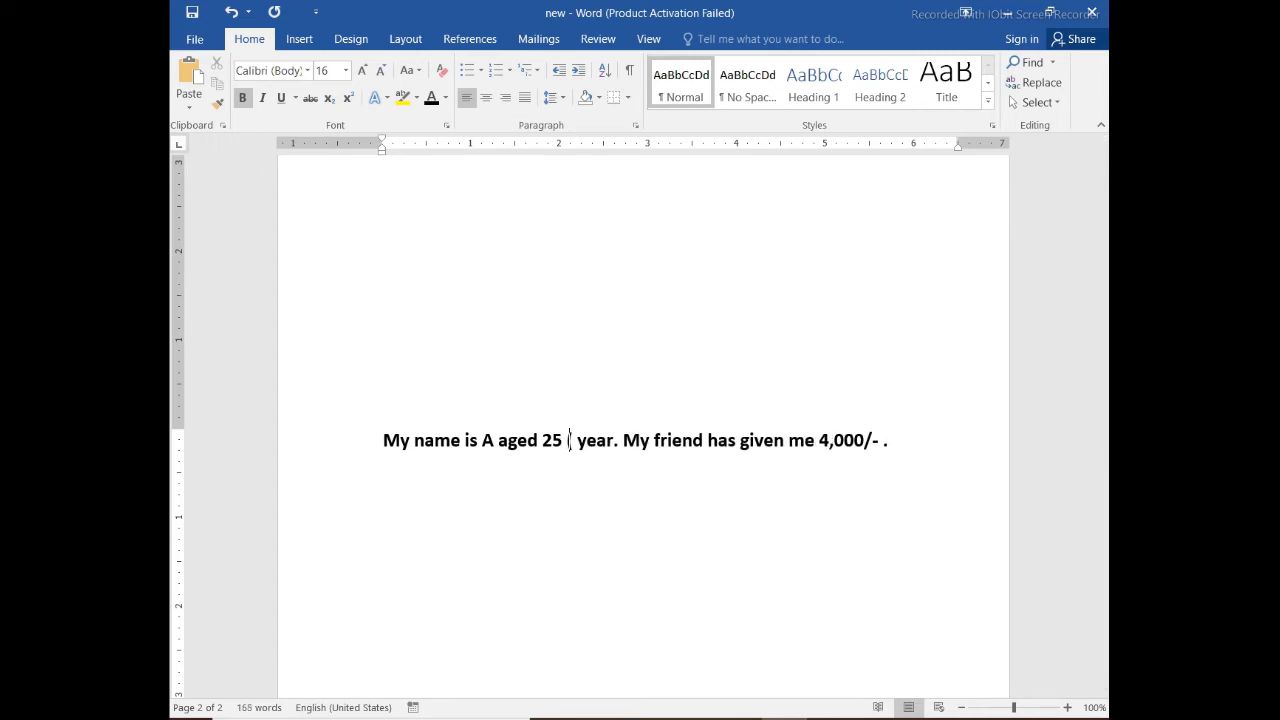
Add a pair of round brackets after the age 25 and fill them with twenty five
{"action": "type", "text": "()"}
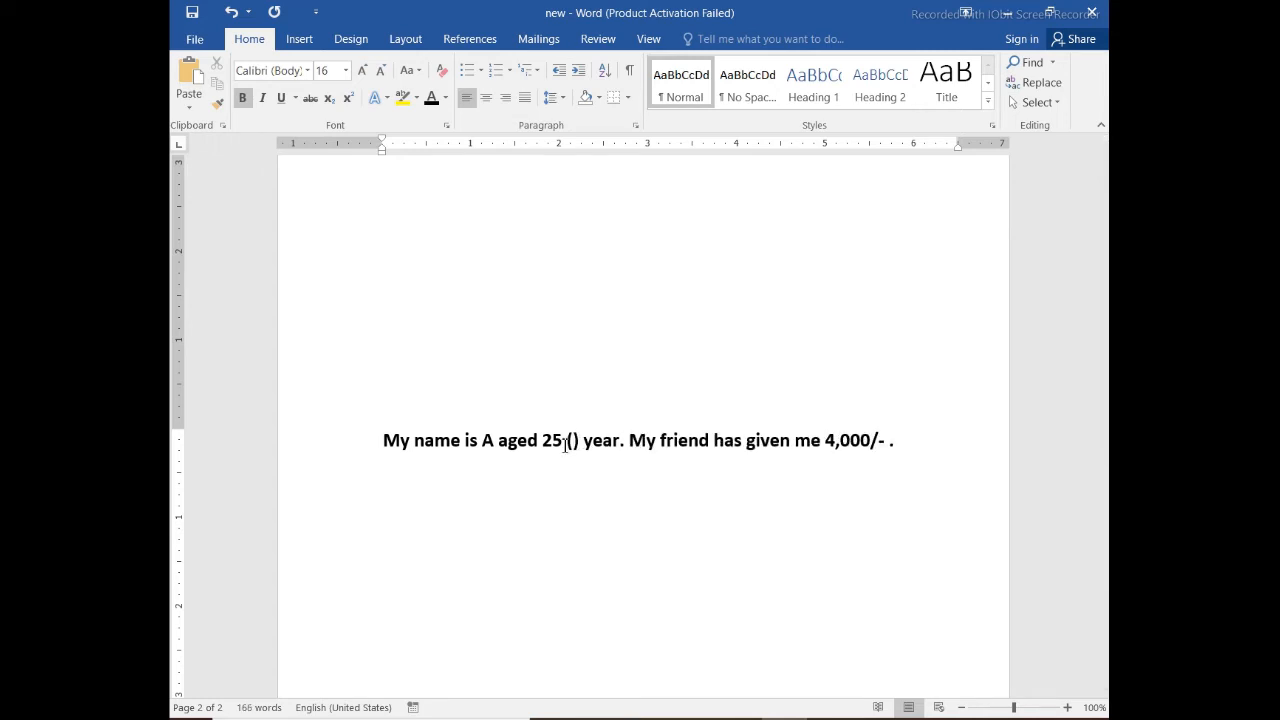
{"action": "type", "text": "twent"}
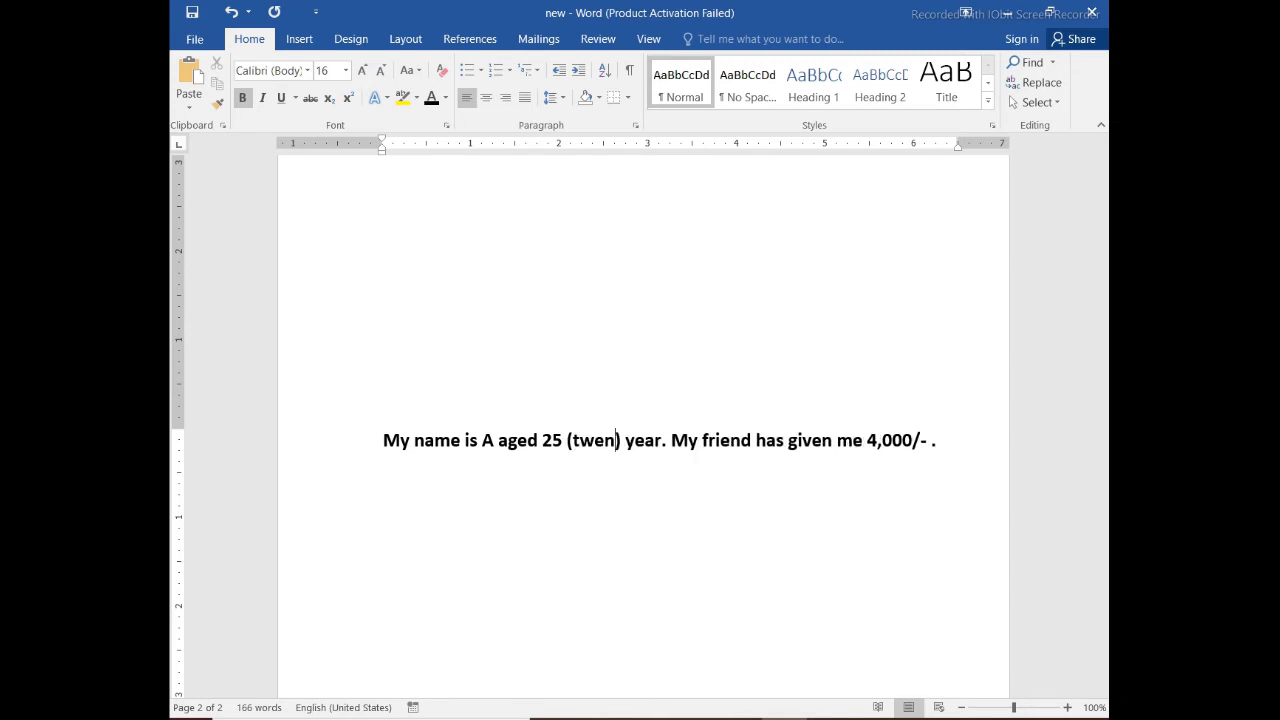
{"action": "type", "text": "y five"}
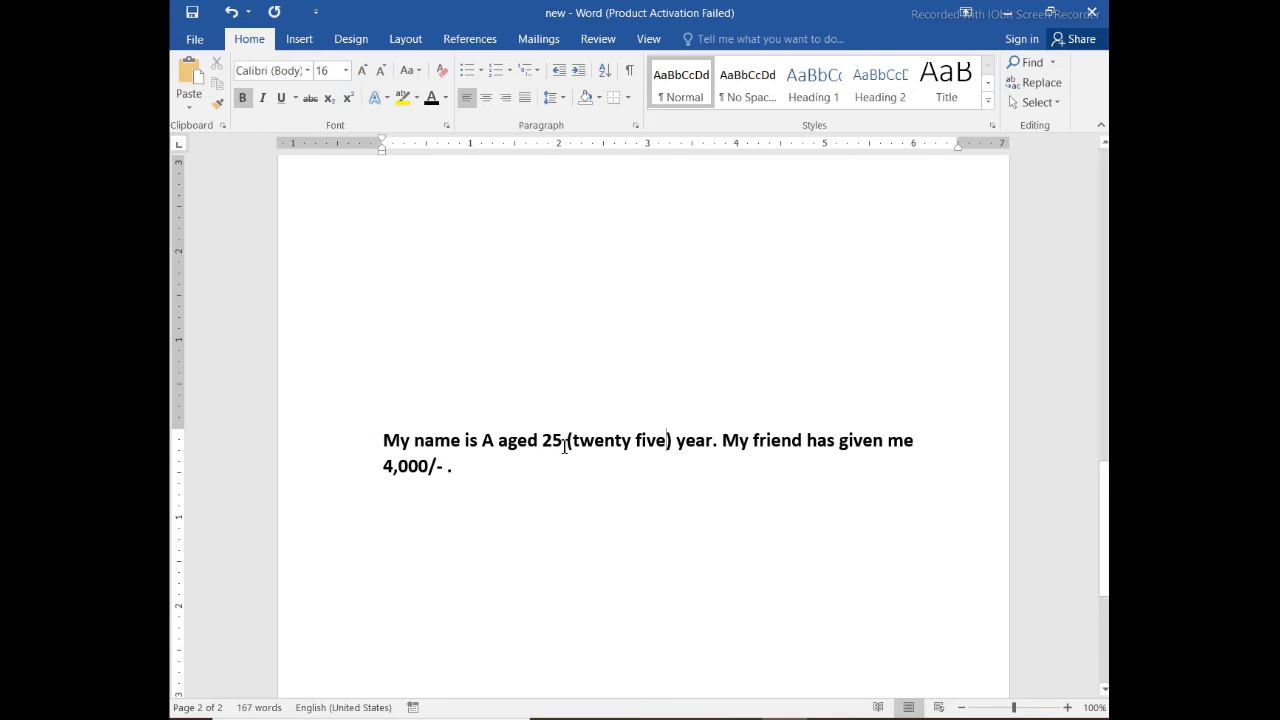
Remove the bracketed words after the age 25 in the English sentence
{"action": "left_click_drag", "start_coordinate": [565, 444], "coordinate": [587, 441]}
{"action": "left_click", "coordinate": [594, 442]}
{"action": "left_click_drag", "start_coordinate": [673, 442], "coordinate": [566, 443]}
{"action": "key", "text": "Delete"}
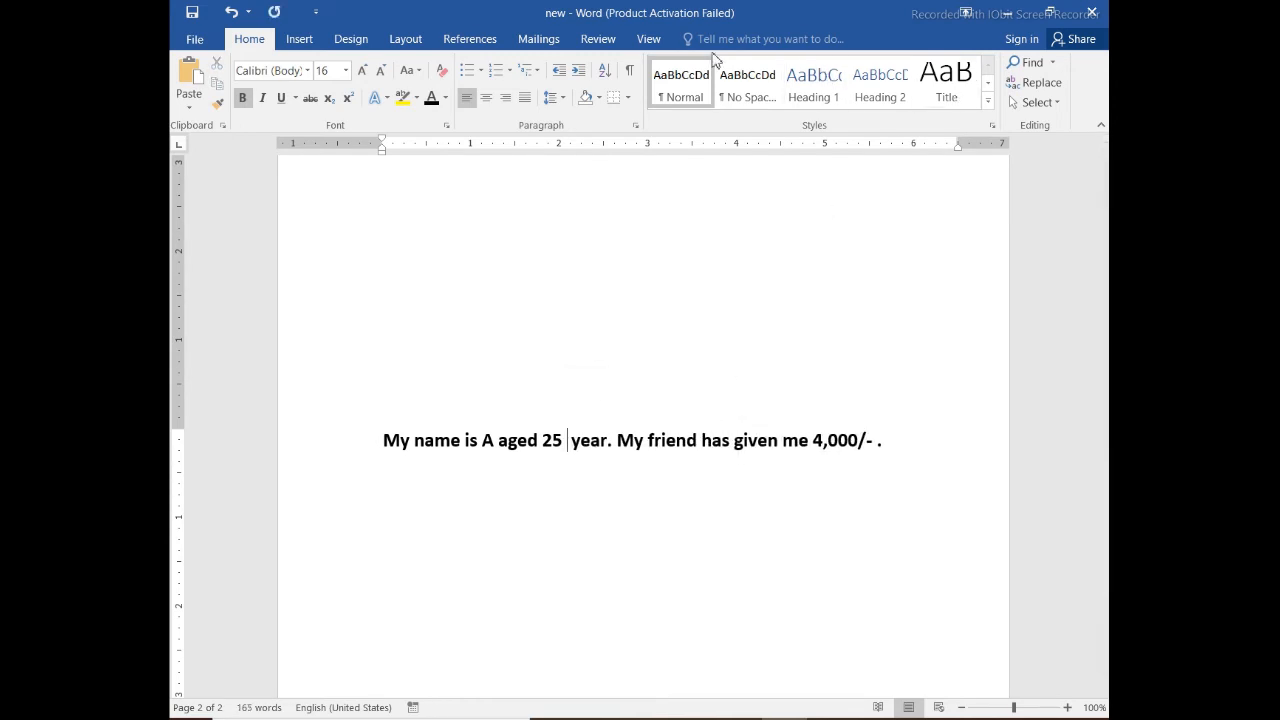
Start recording a new macro with the insertion point after the age 25, assigning it the keyboard shortcut Ctrl+0
{"action": "left_click", "coordinate": [647, 39]}
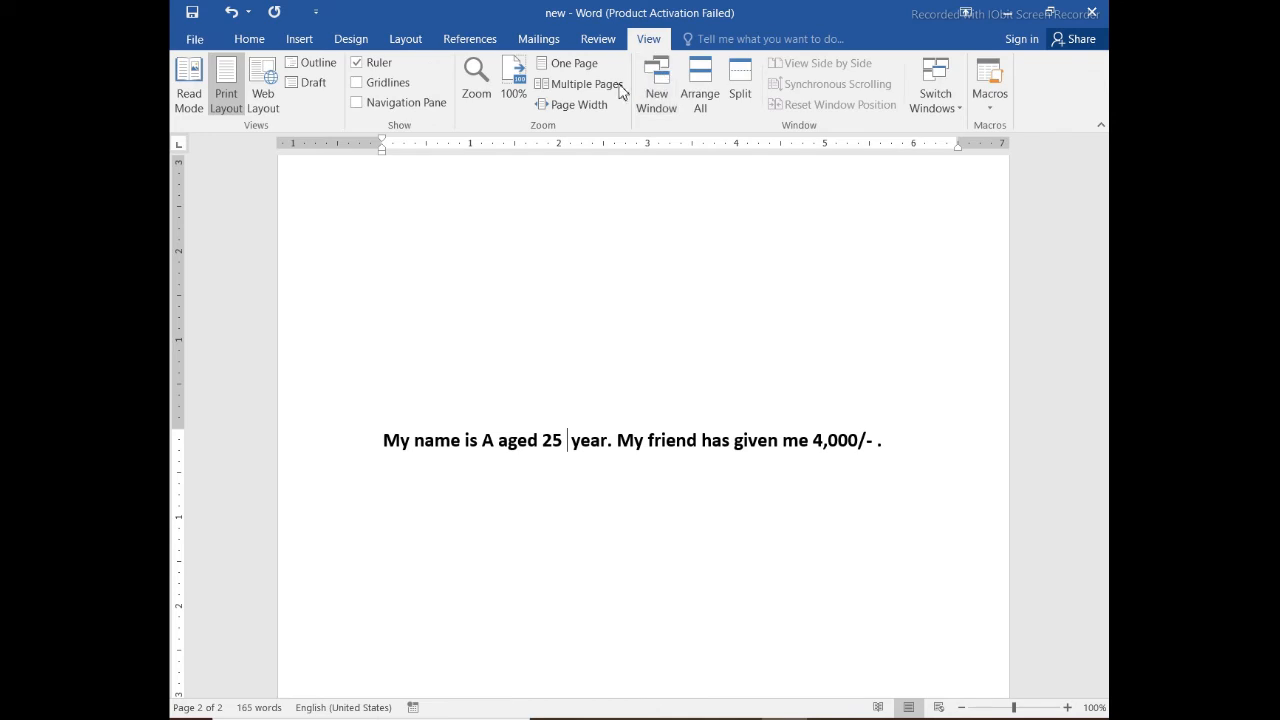
{"action": "left_click", "coordinate": [983, 108]}
{"action": "left_click", "coordinate": [997, 153]}
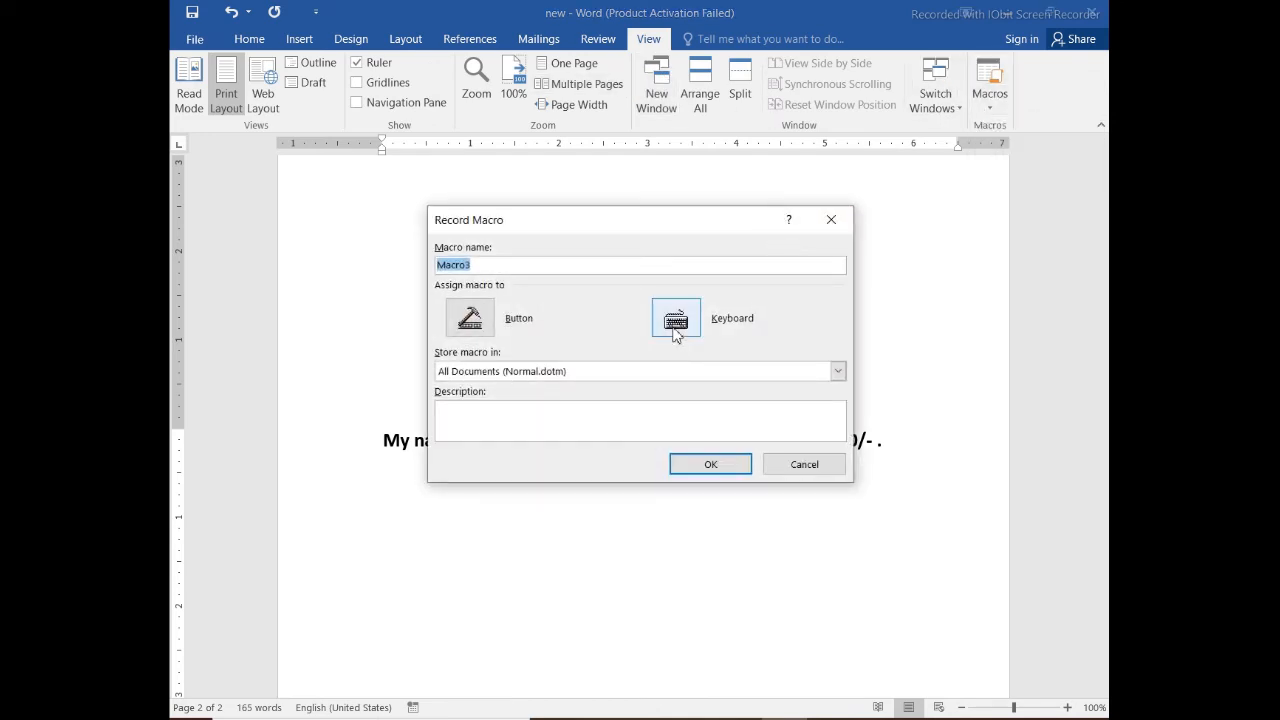
{"action": "left_click", "coordinate": [676, 332]}
{"action": "key", "text": "ctrl+0"}
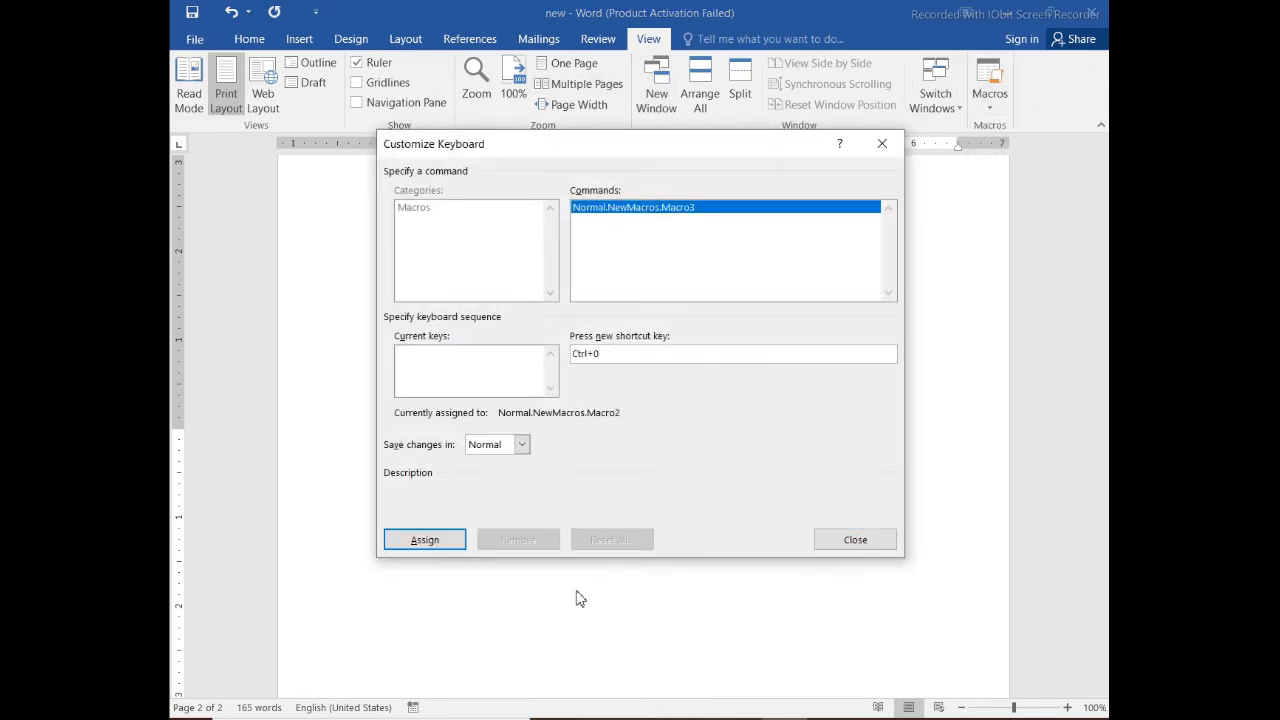
{"action": "left_click", "coordinate": [421, 538]}
{"action": "left_click", "coordinate": [828, 539]}
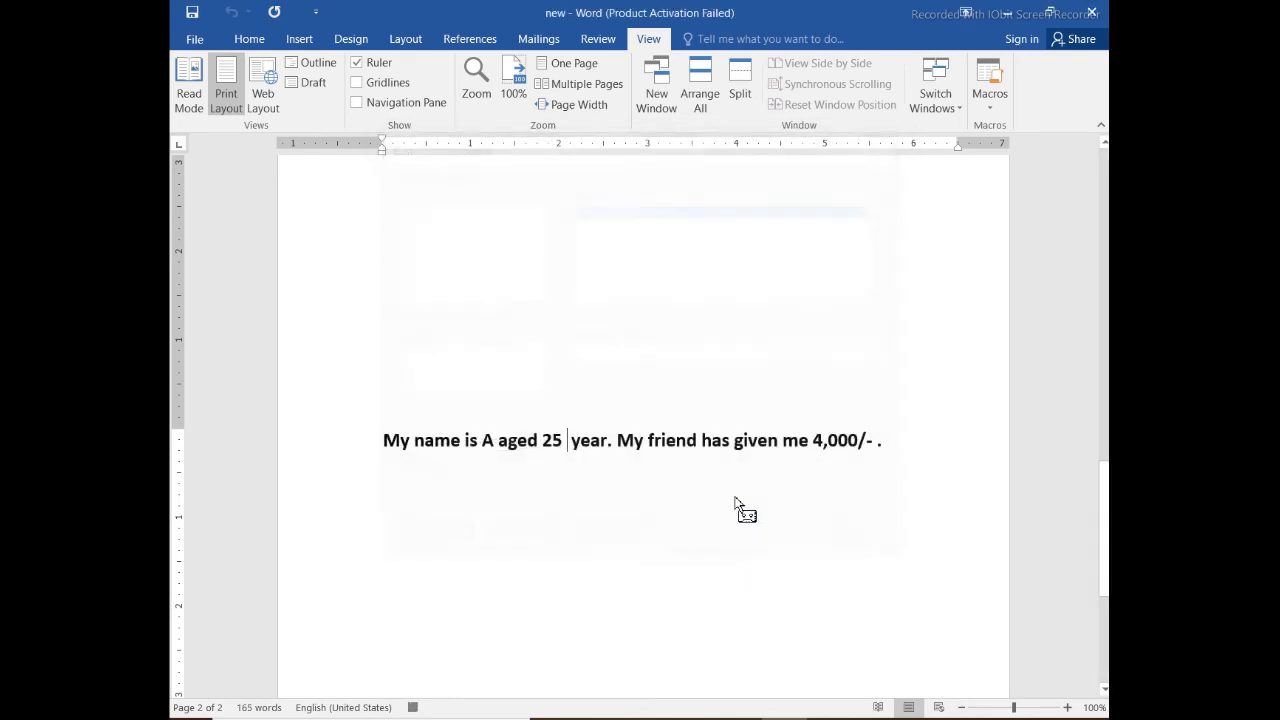
Record an empty pair of round brackets after the age 25 and stop the macro recording
{"action": "type", "text": "()"}
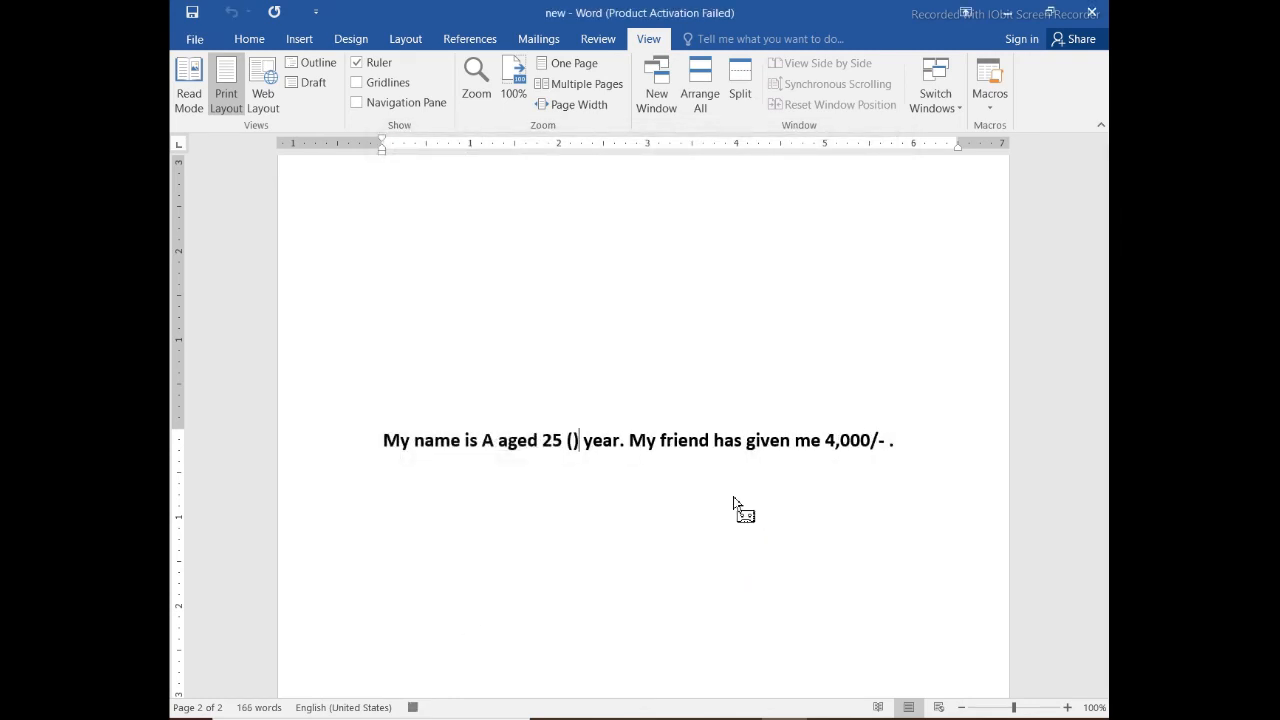
{"action": "left_click", "coordinate": [995, 118]}
{"action": "left_click", "coordinate": [1003, 151]}
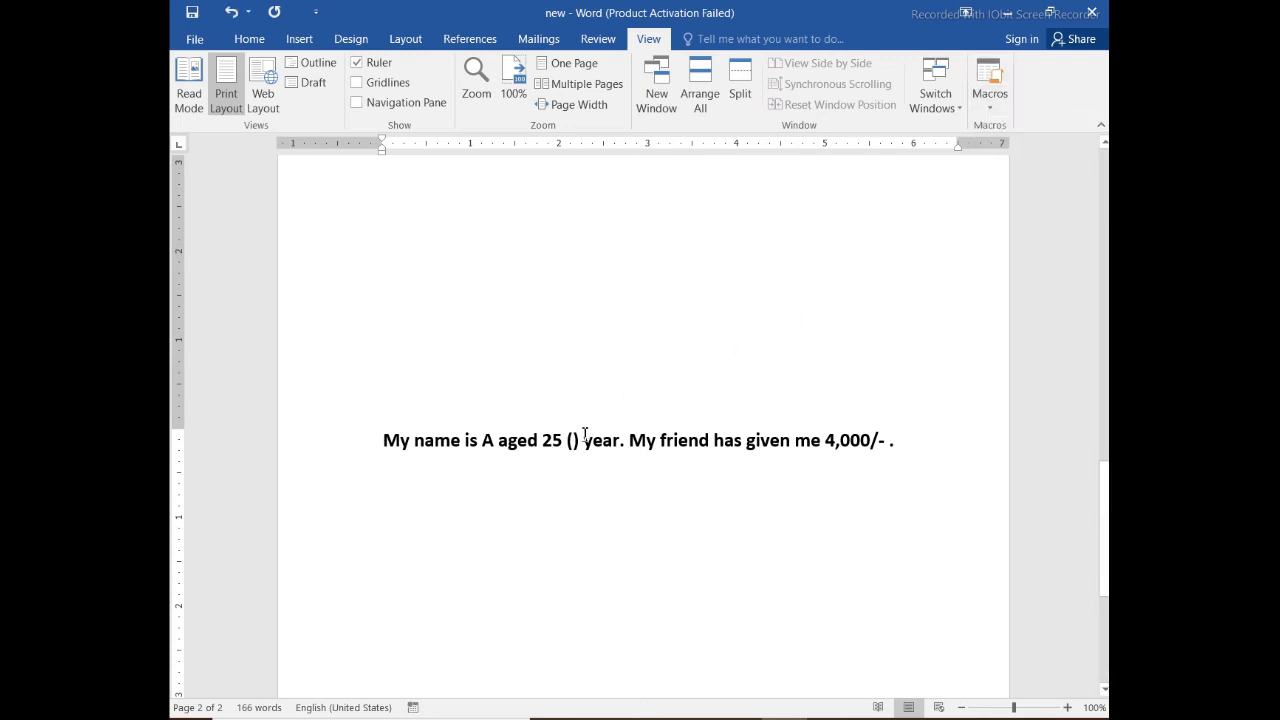
Delete the brackets after the age 25, reinsert them with the recorded macro, and fill them with twenty five
{"action": "left_click_drag", "start_coordinate": [582, 440], "coordinate": [566, 443]}
{"action": "key", "text": "BackSpace"}
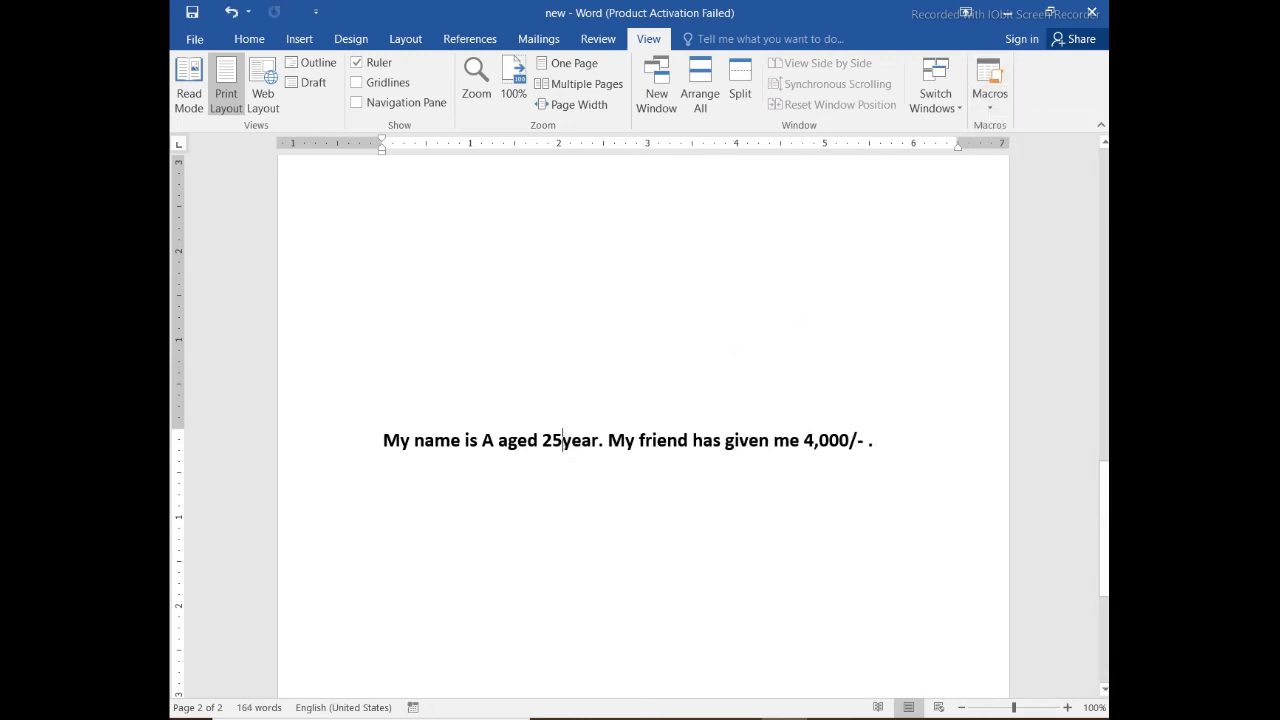
{"action": "type", "text": "25 ()"}
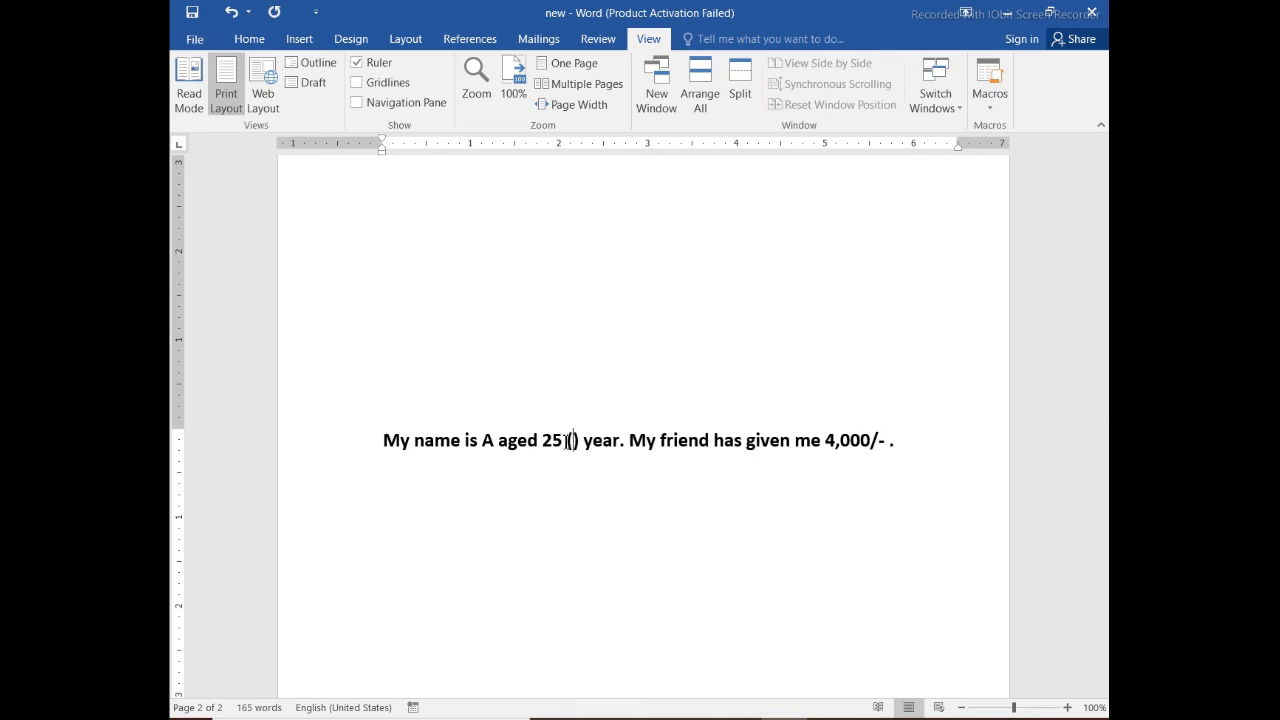
{"action": "type", "text": "wen"}
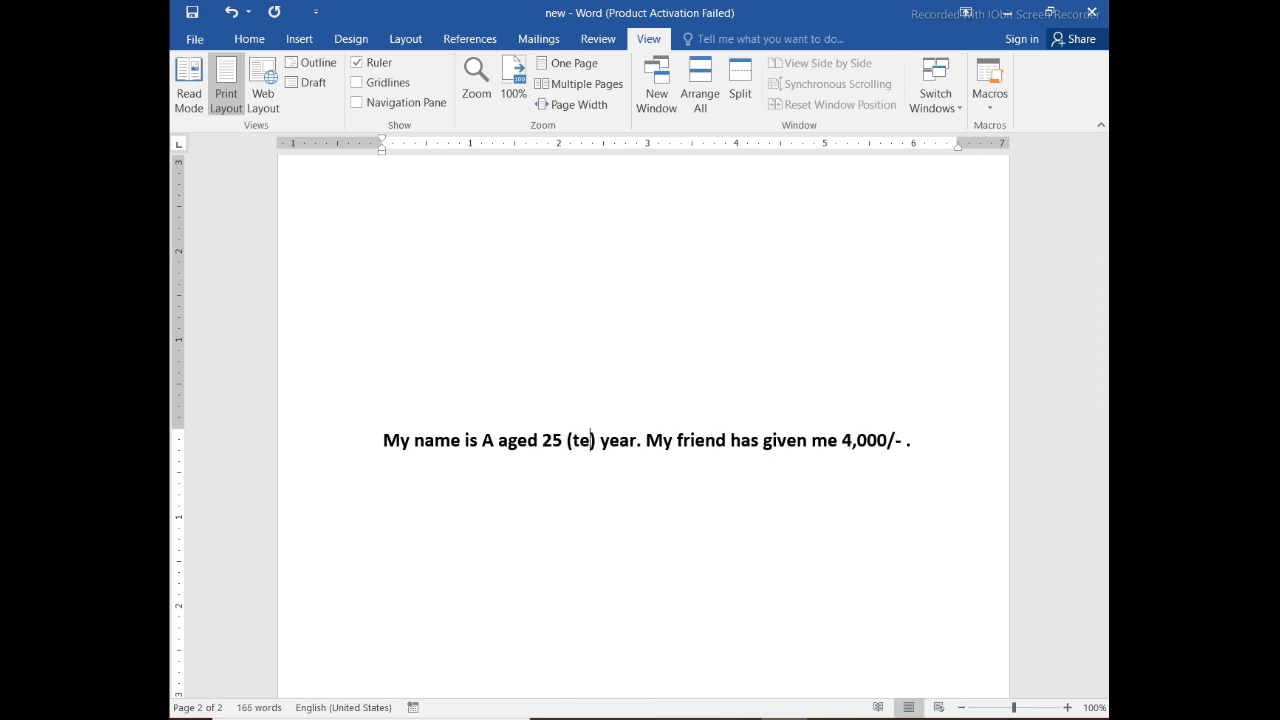
{"action": "type", "text": "ty fic"}
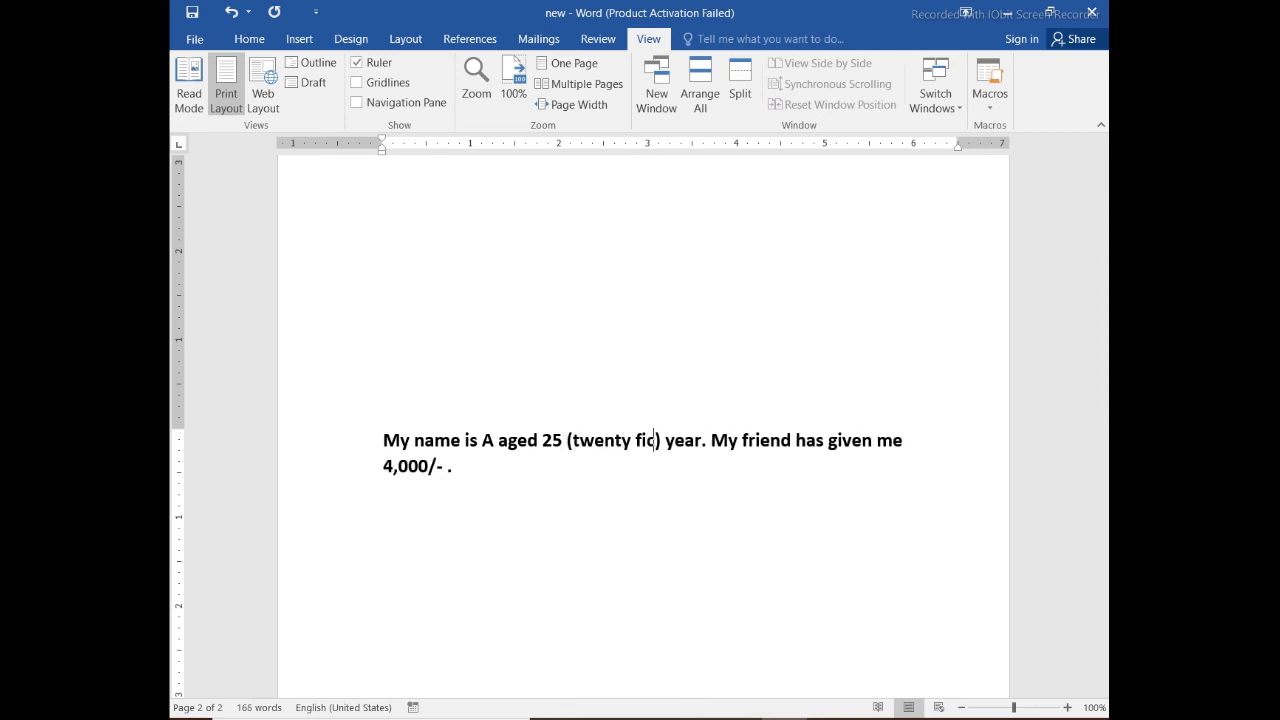
{"action": "key", "text": "BackSpace"}
{"action": "type", "text": "ve"}
Insert brackets after the amount 4,000/- with the recorded macro and write the amount in words inside them
{"action": "key", "text": "Right"}
{"action": "key", "text": "Right"}
{"action": "key", "text": "Right"}
{"action": "key", "text": "Right"}
{"action": "key", "text": "Right"}
{"action": "key", "text": "Right"}
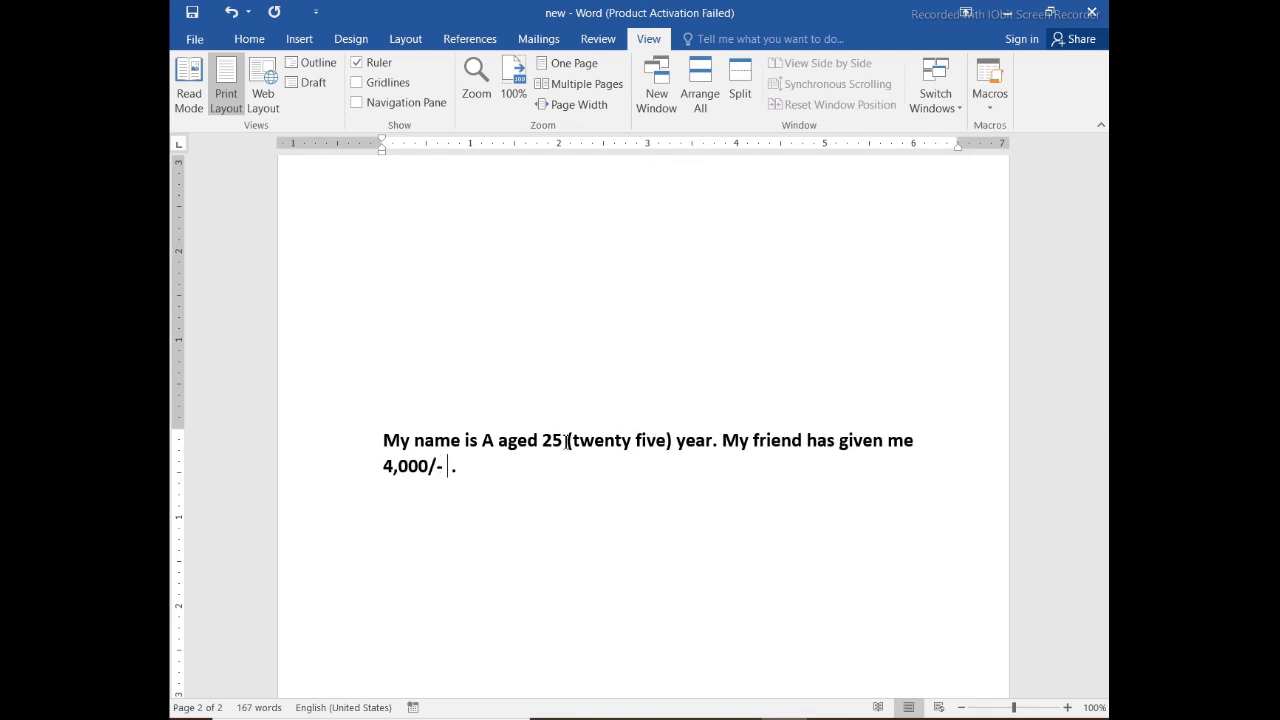
{"action": "type", "text": "()"}
{"action": "key", "text": "Left"}
{"action": "type", "text": "four thous"}
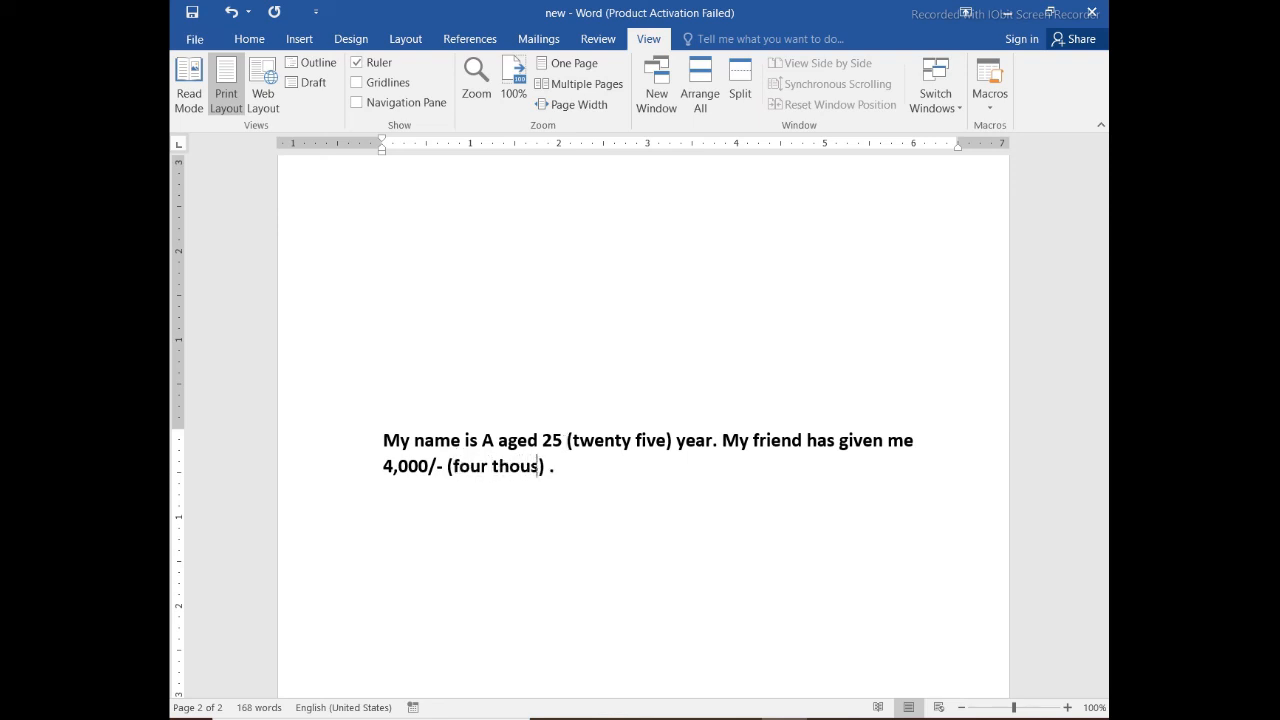